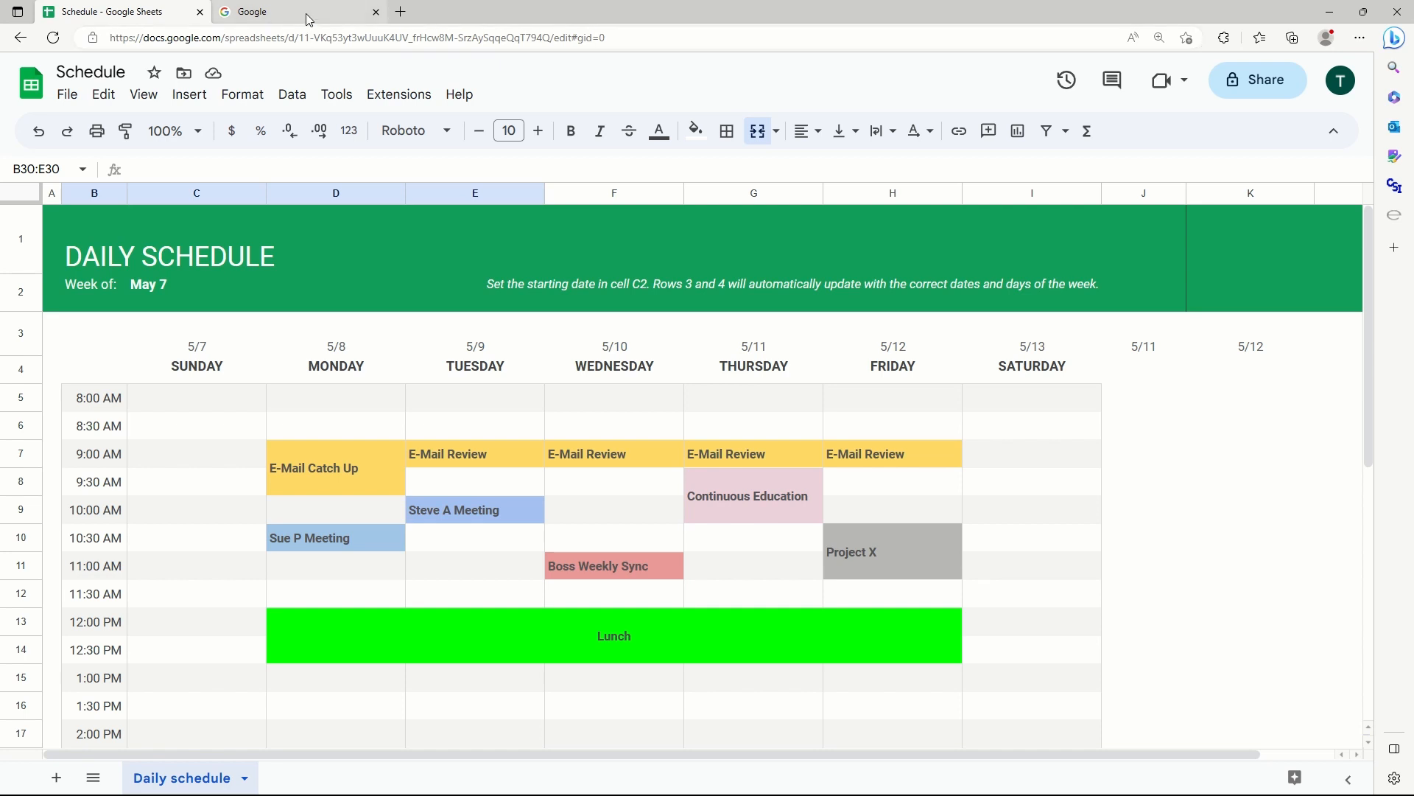
Step: Go to Google Sheets from the Google home page and create a spreadsheet from the Schedule template in the template gallery
left_click(309, 12)
left_click(1309, 81)
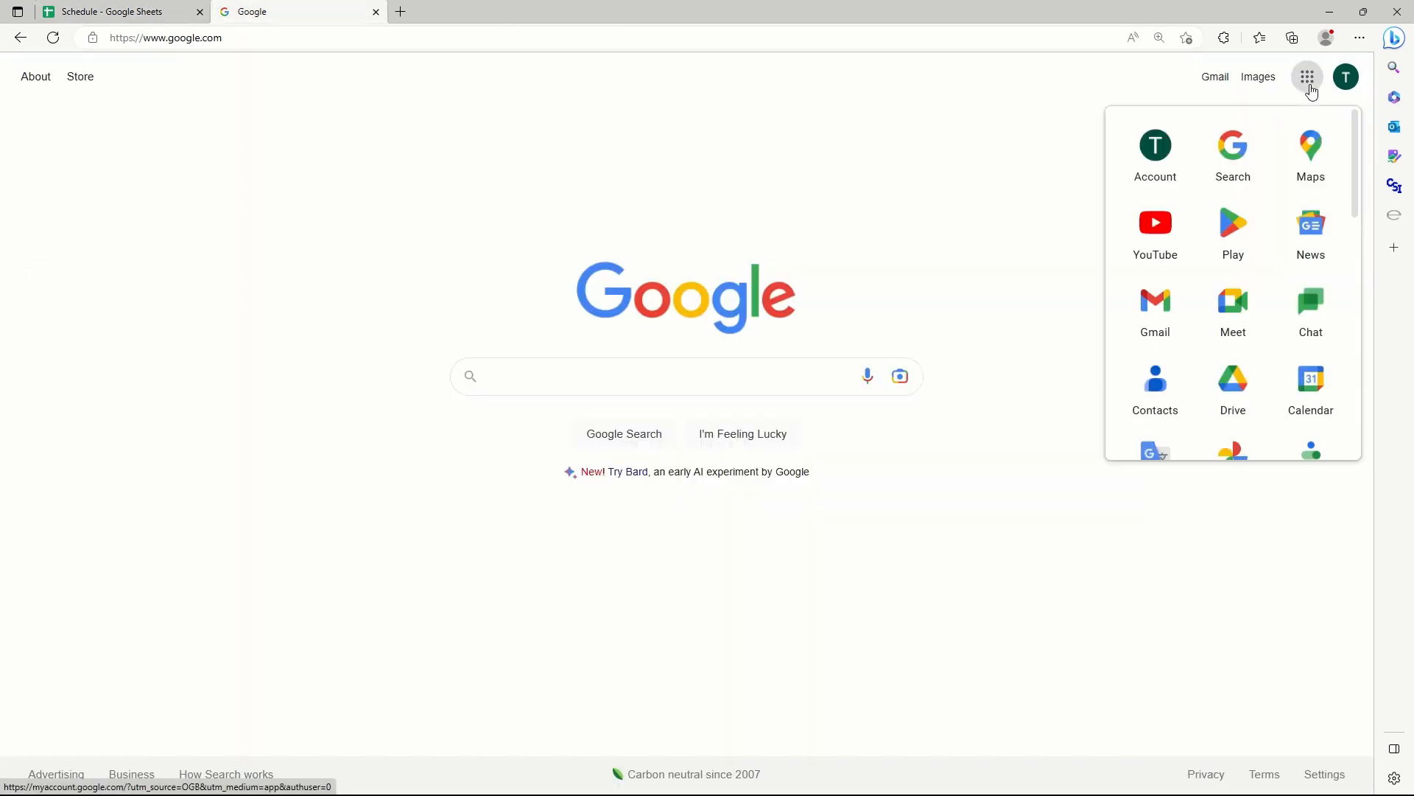
scroll(1356, 162, "down", 5)
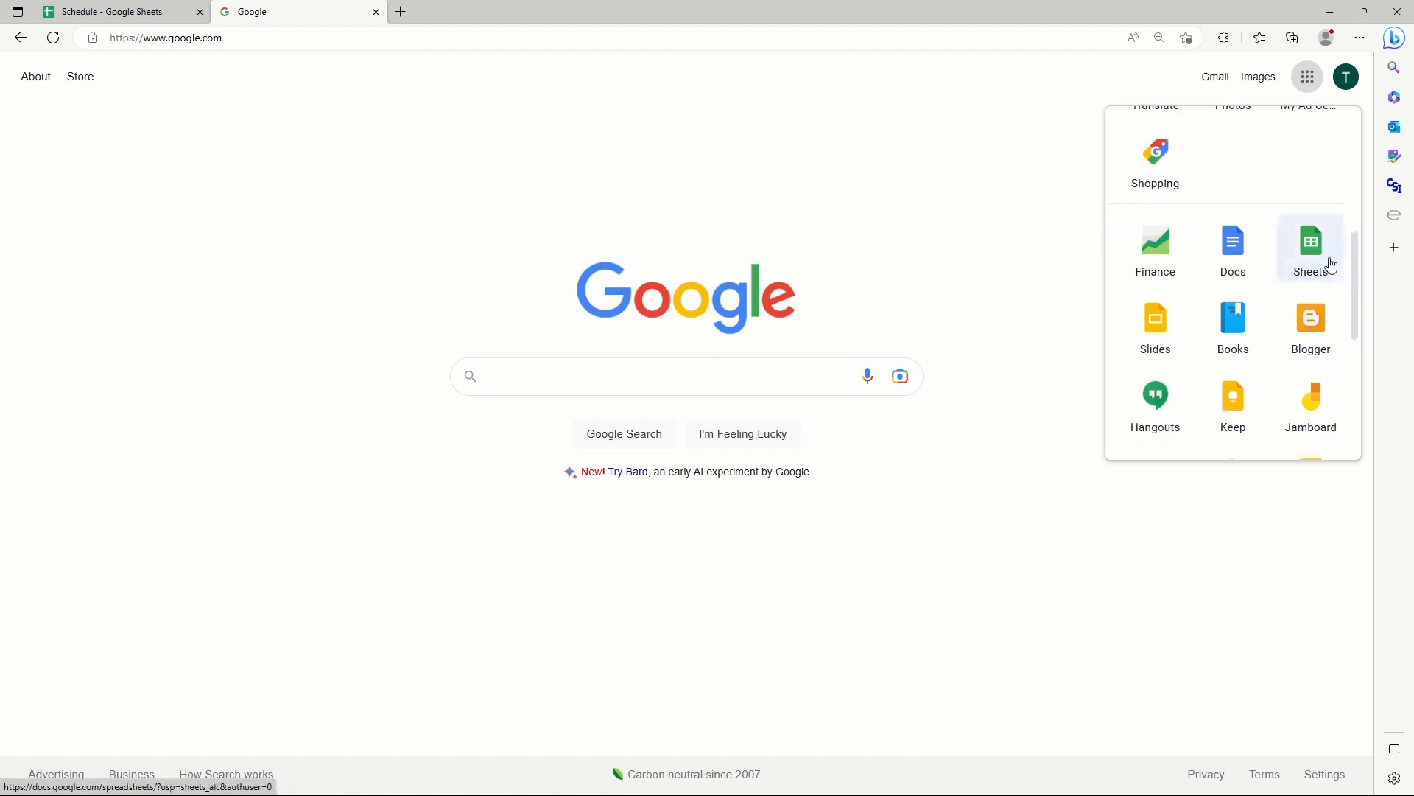
left_click(1330, 263)
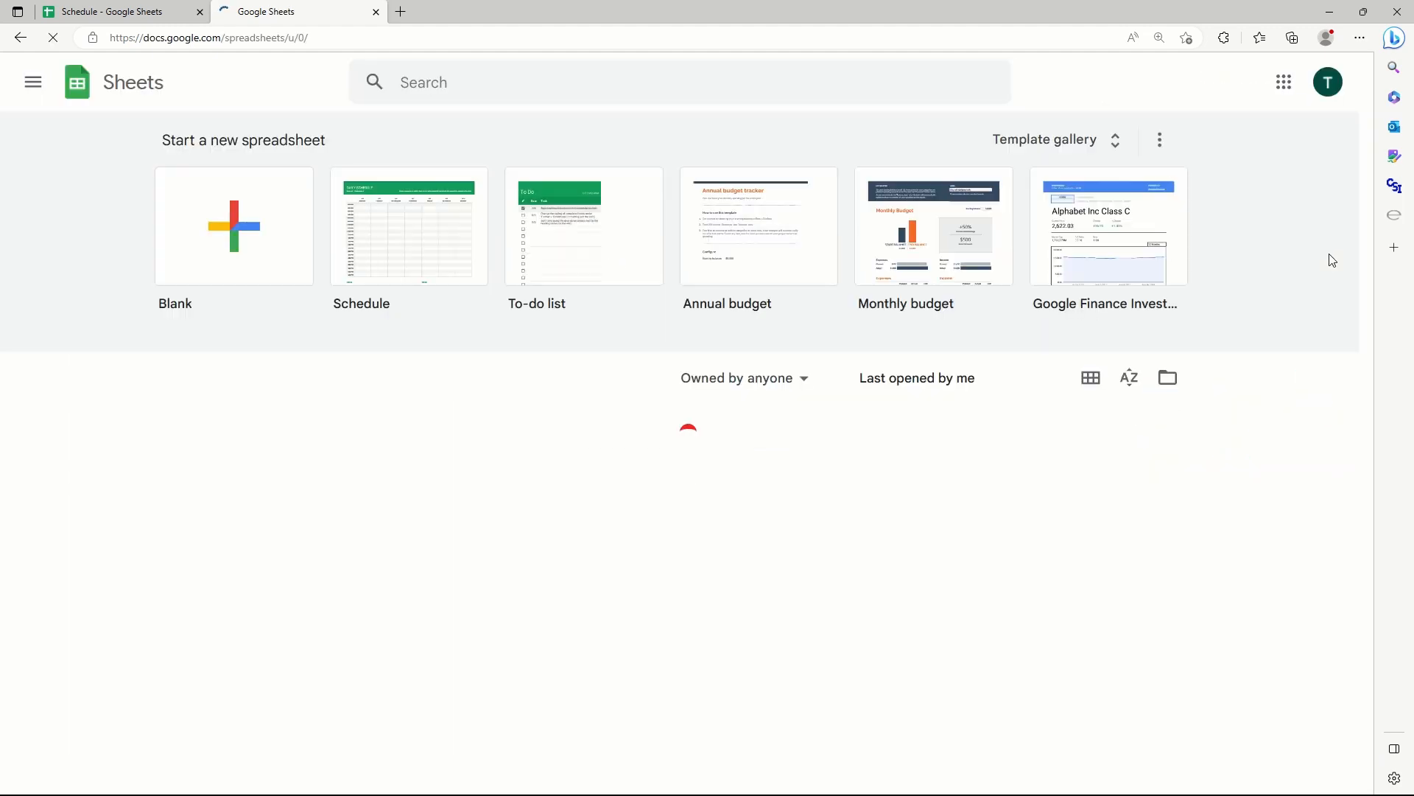
left_click(1116, 146)
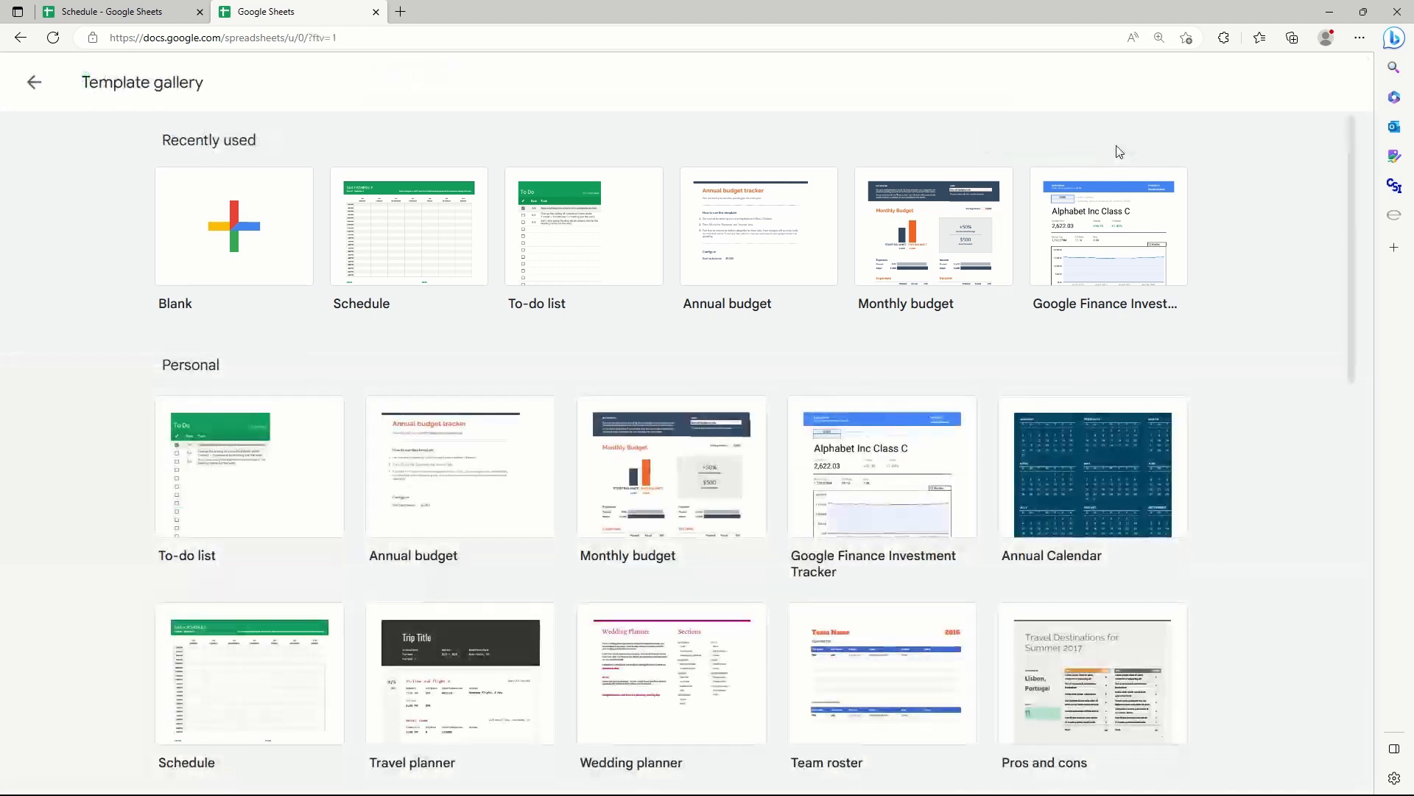
left_click(271, 677)
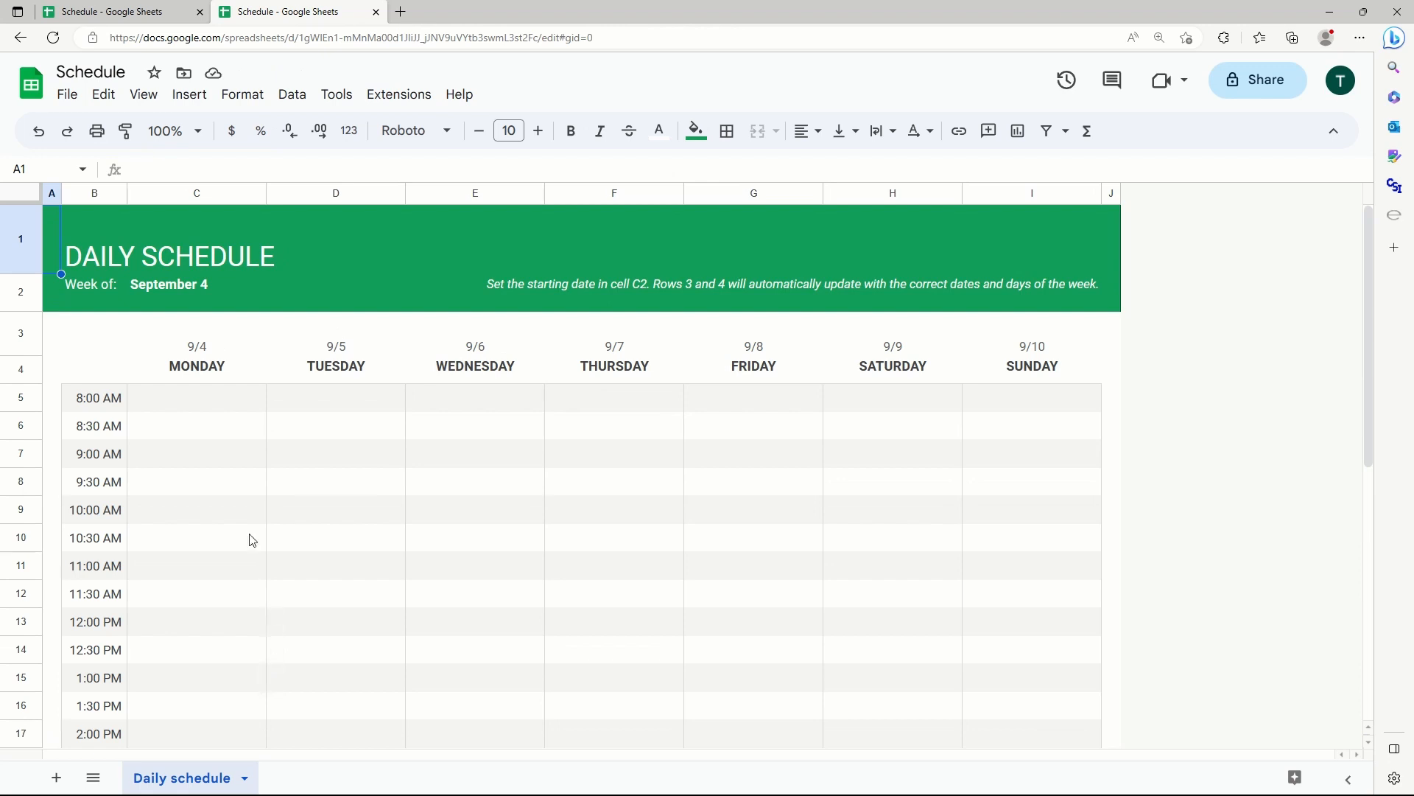
Step: Set the schedule's starting date in cell C2 to 5/7/23
left_click(205, 286)
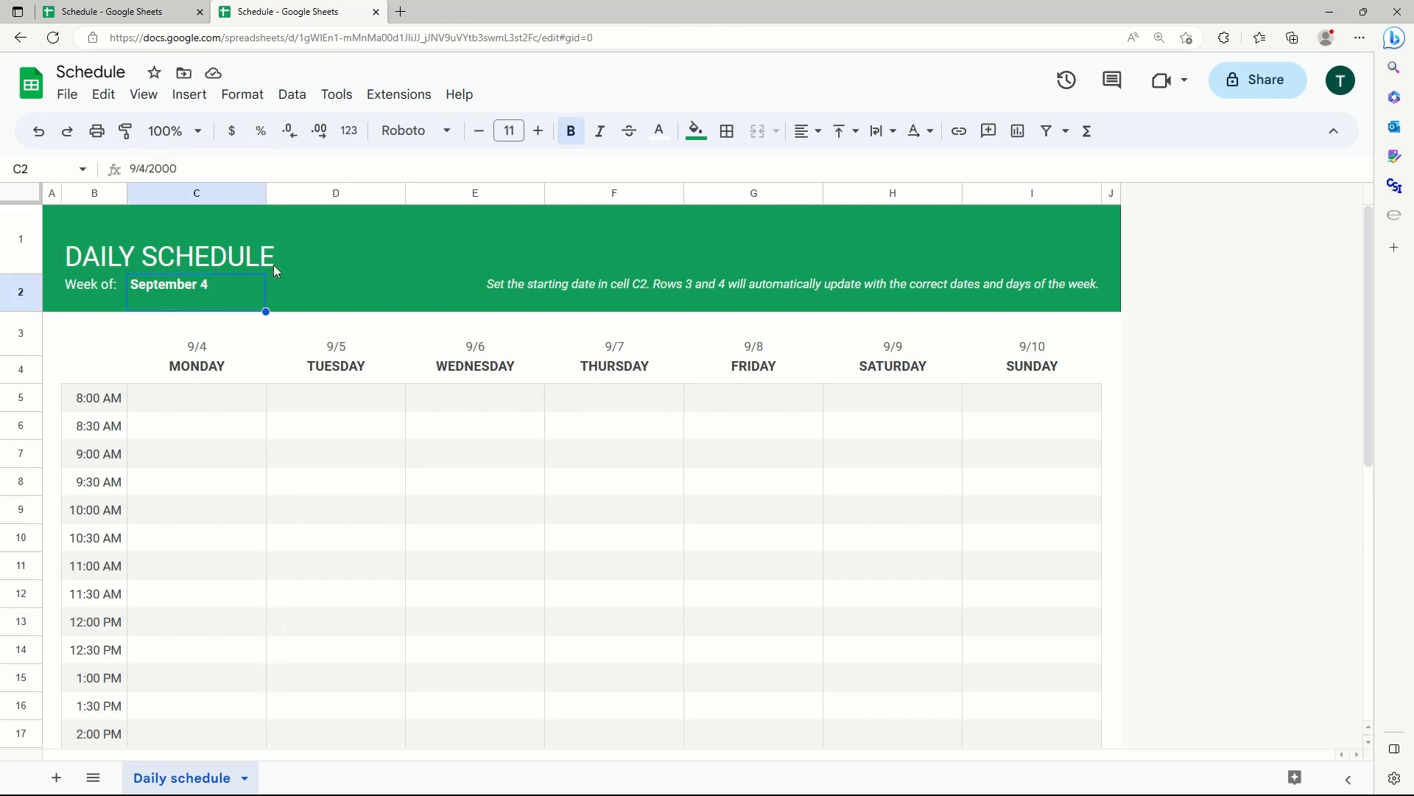
type("5/")
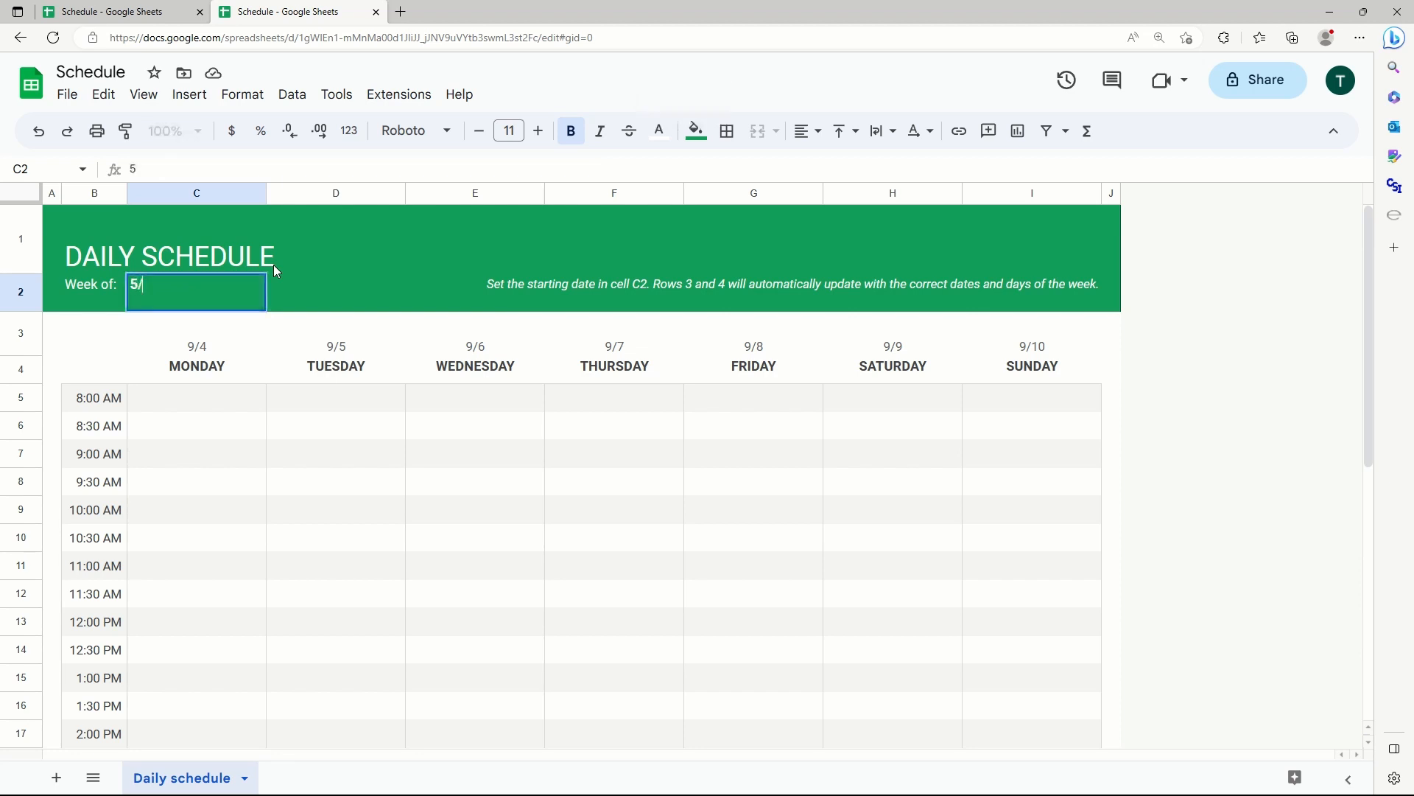
type("7/23")
key("Return")
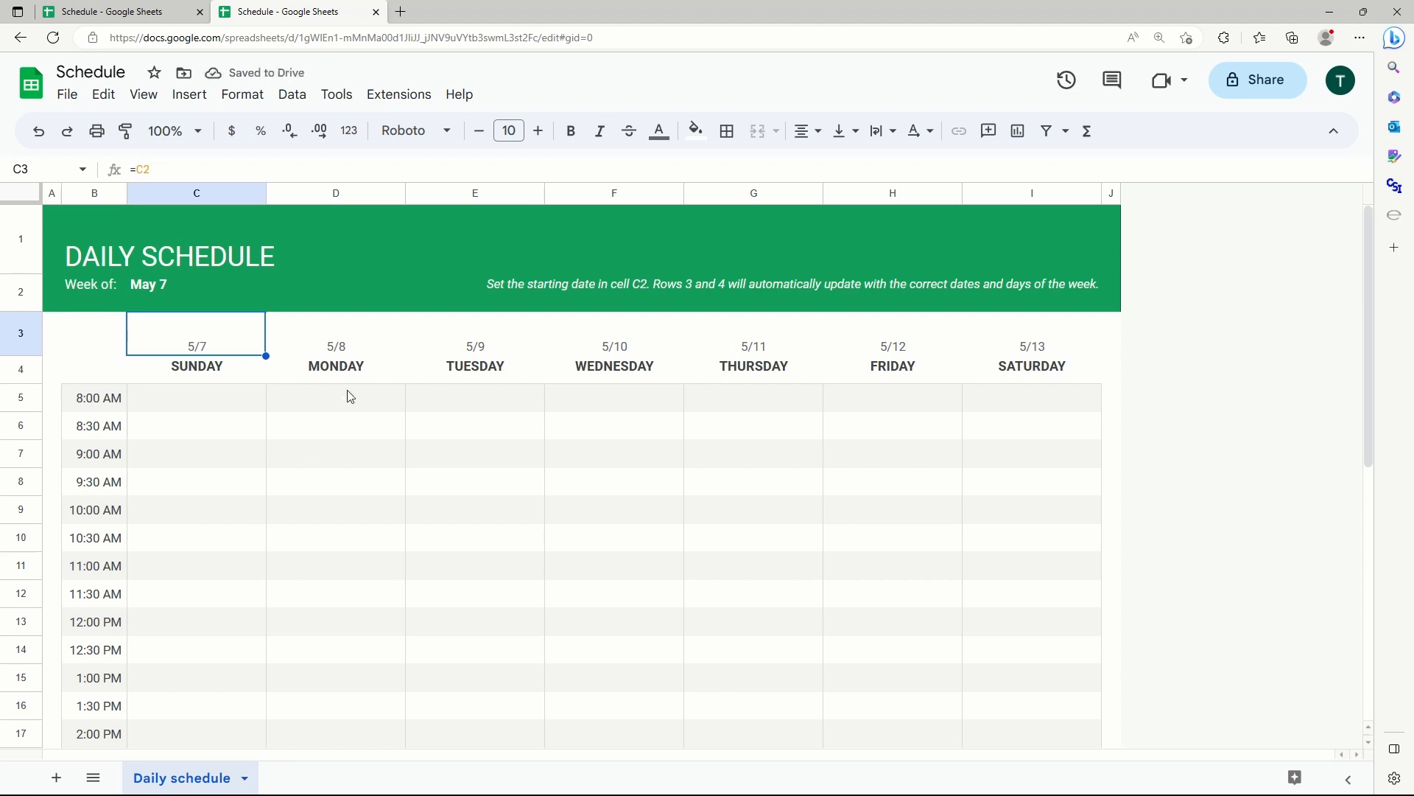
Step: Examine the calendar picker for the starting date and the formulas behind Sunday's date and weekday headings
double_click(162, 280)
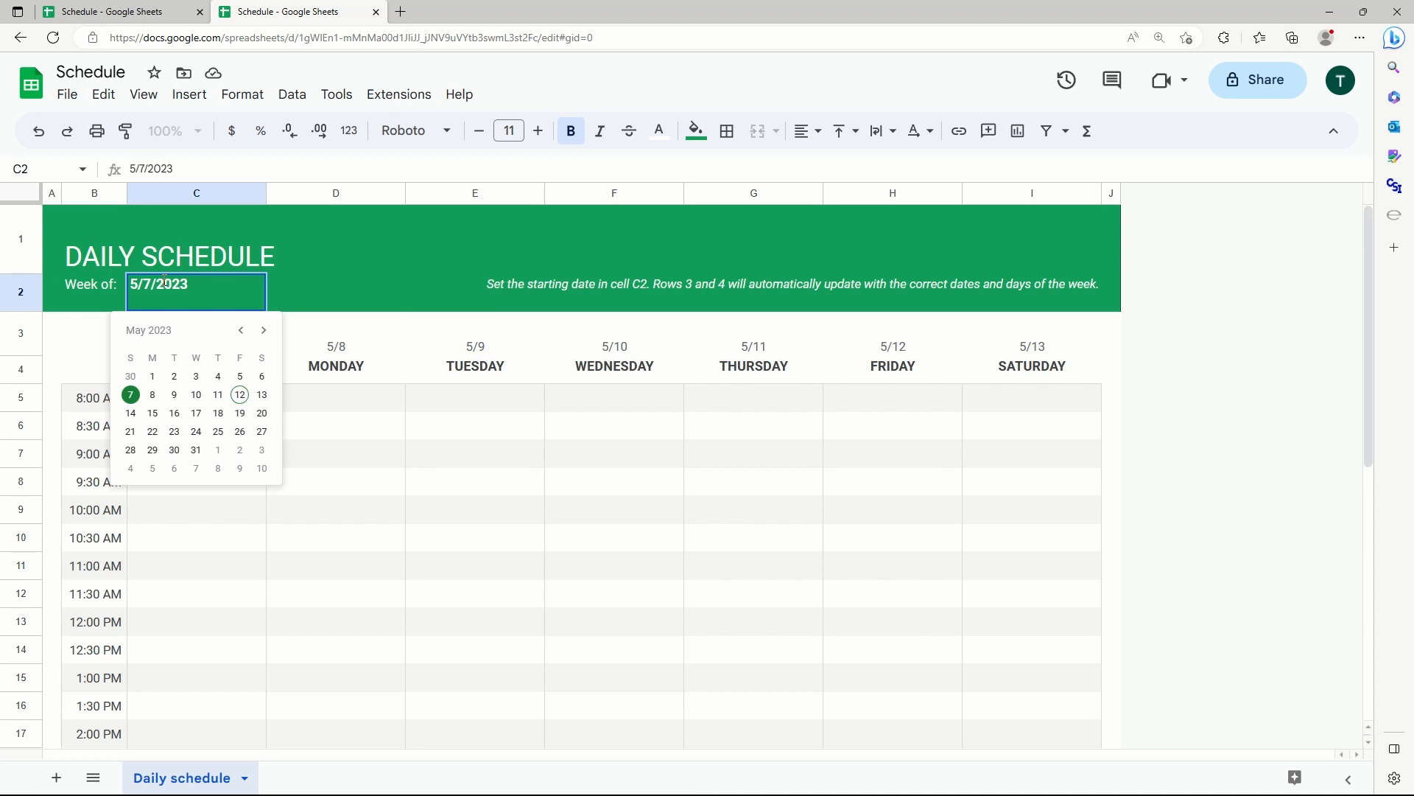
left_click(350, 437)
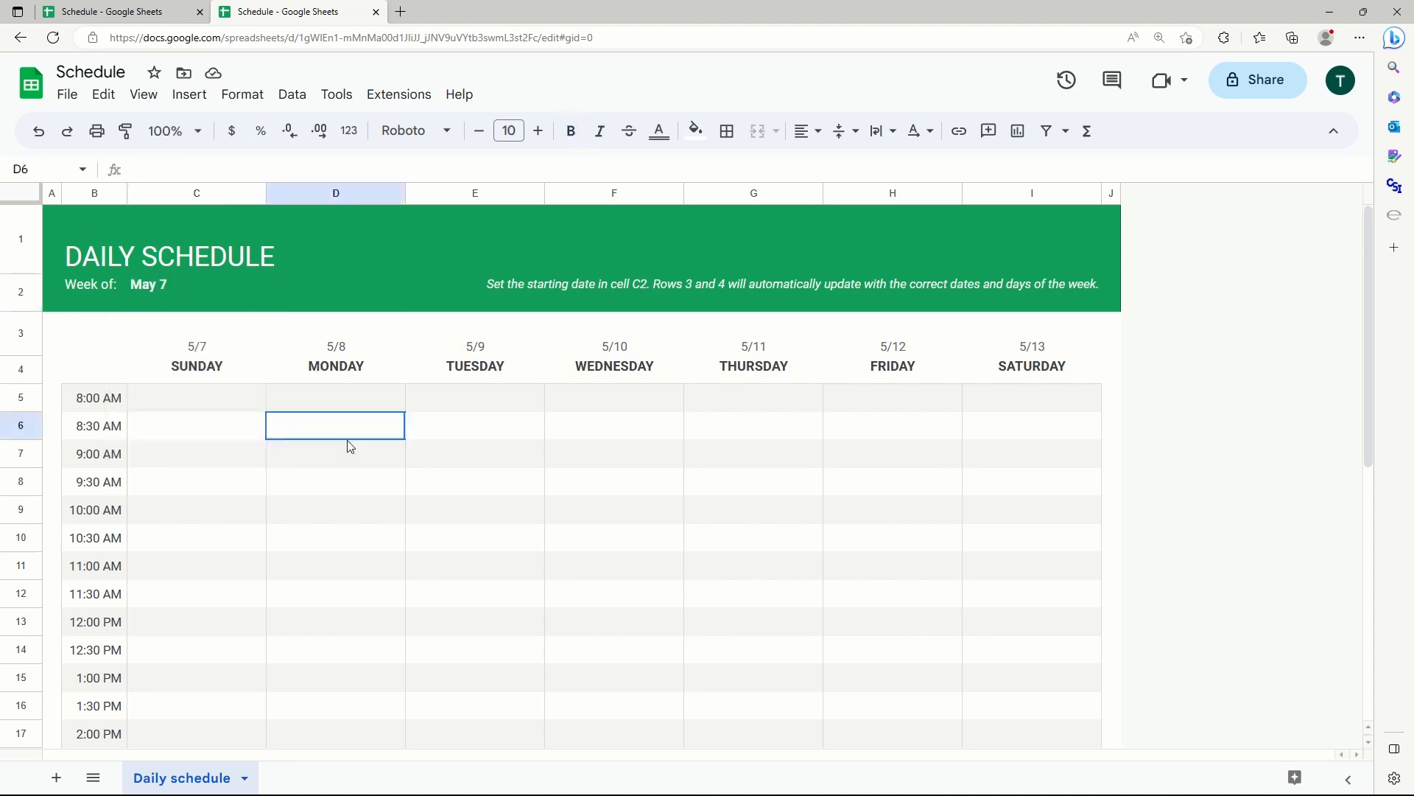
left_click(225, 351)
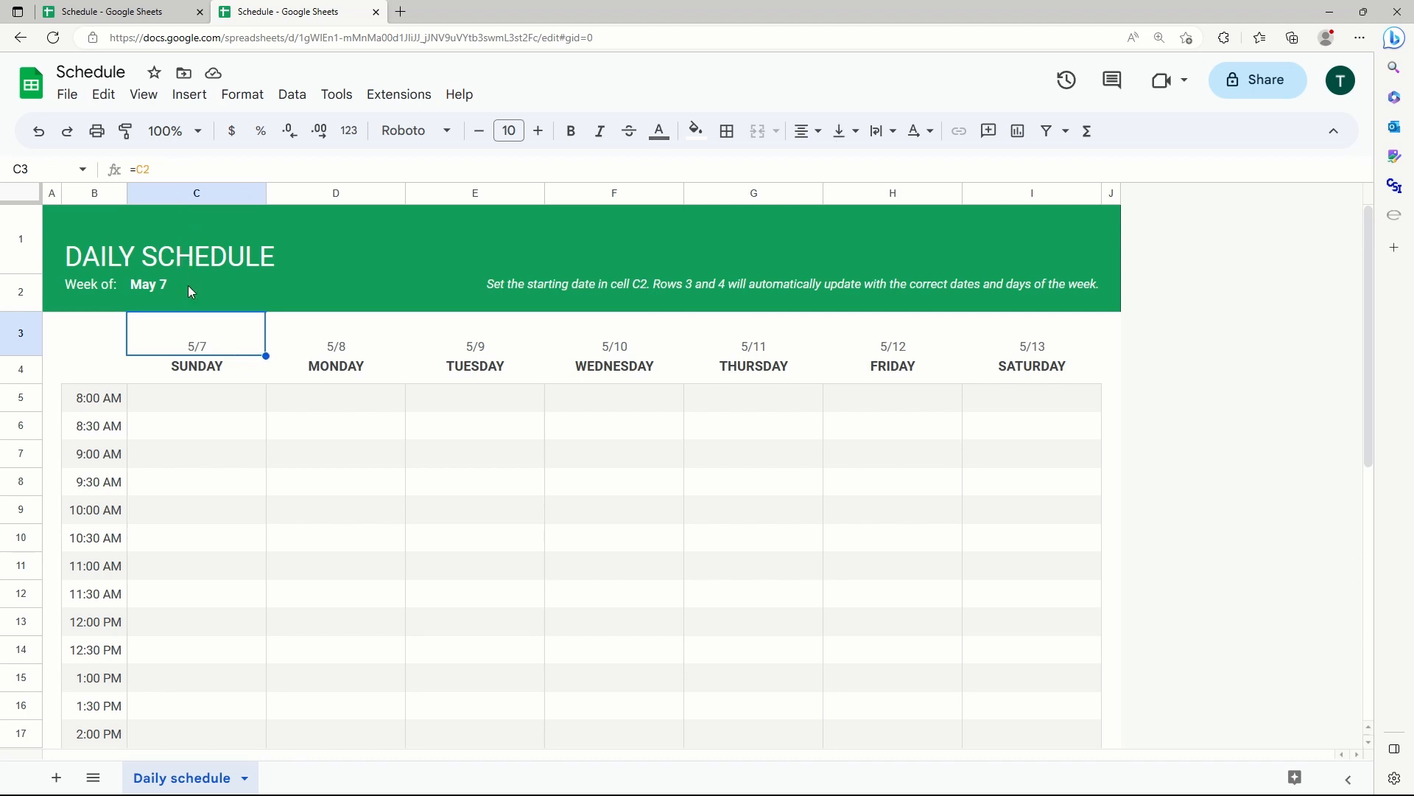
left_click(232, 372)
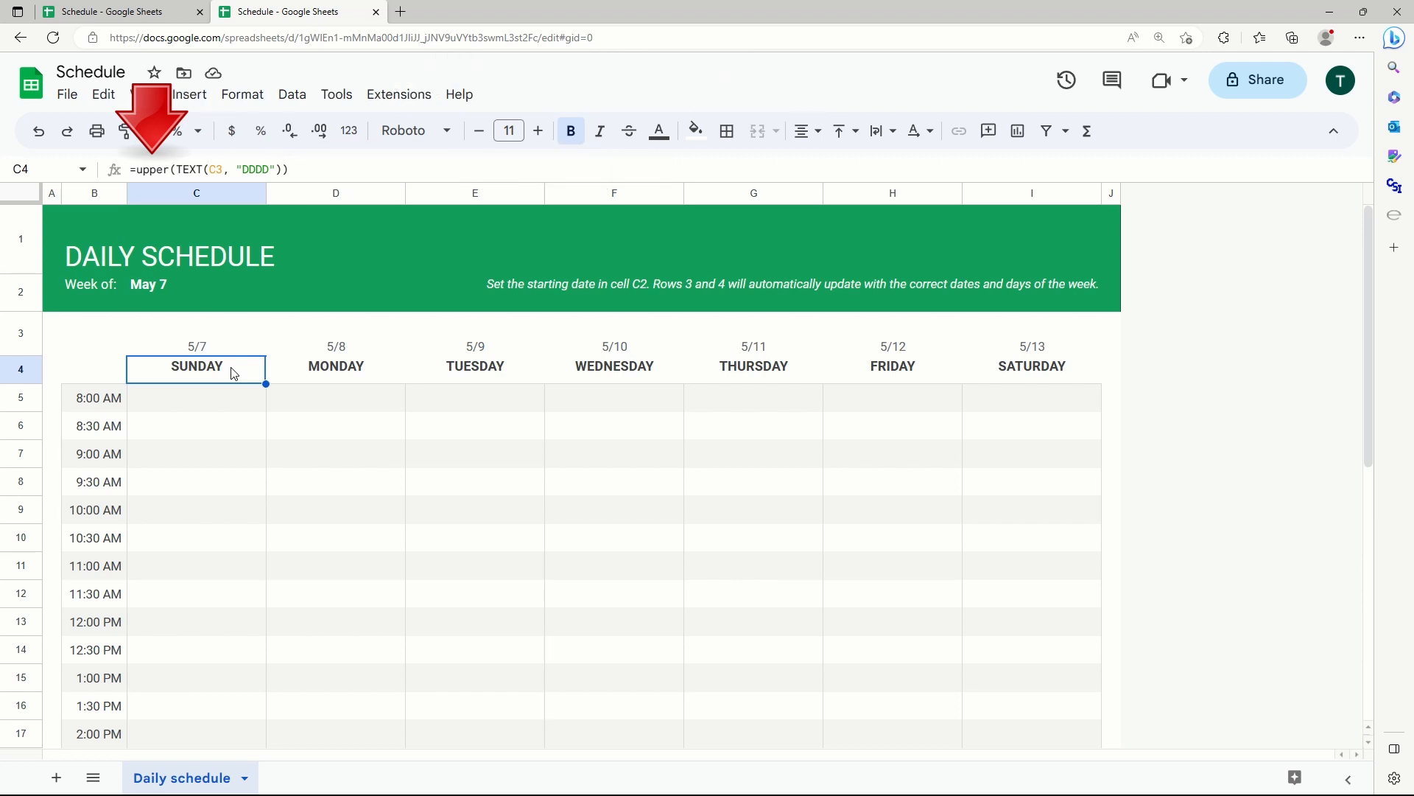
Step: Enter "Check E-Mails" in Sunday's 9:00 AM slot
left_click(228, 453)
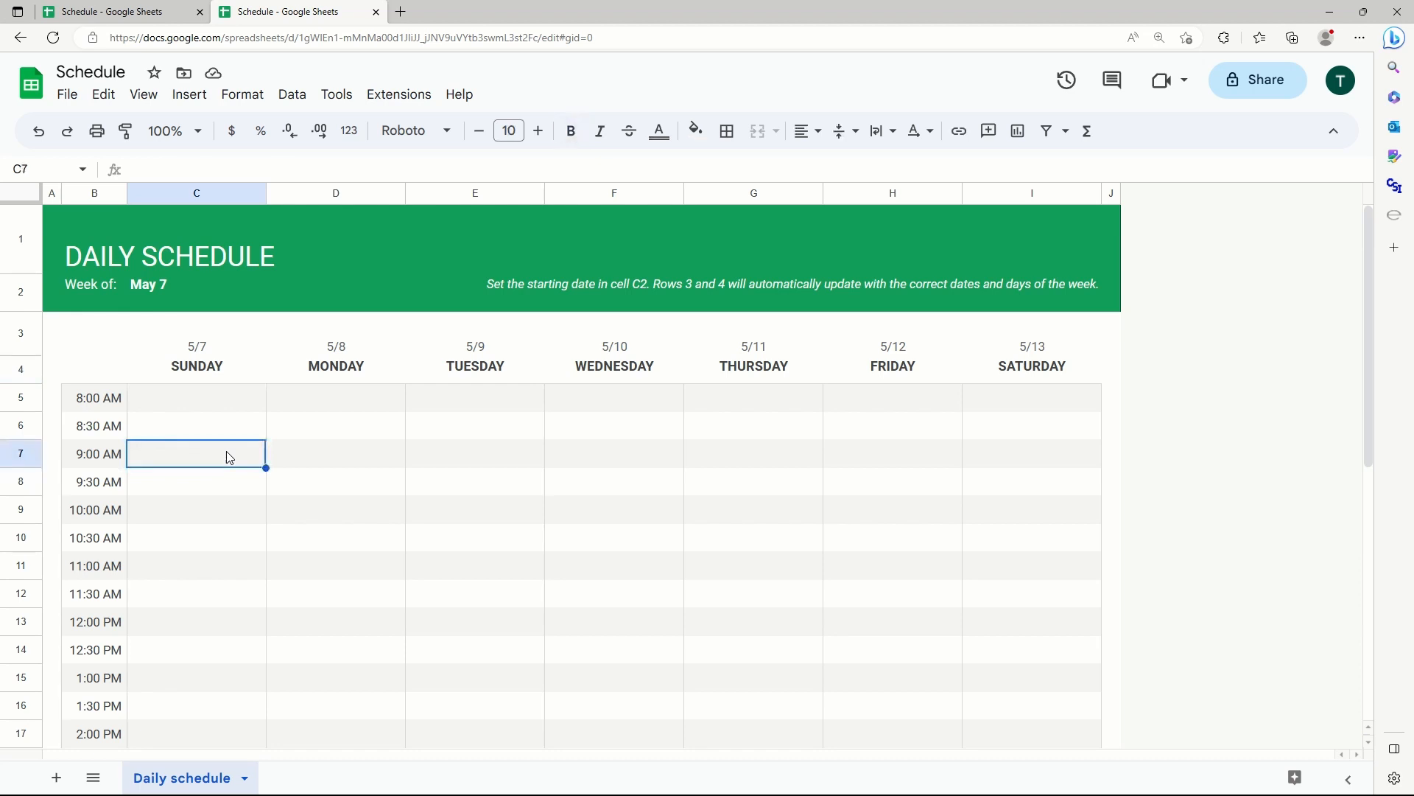
type("Check E")
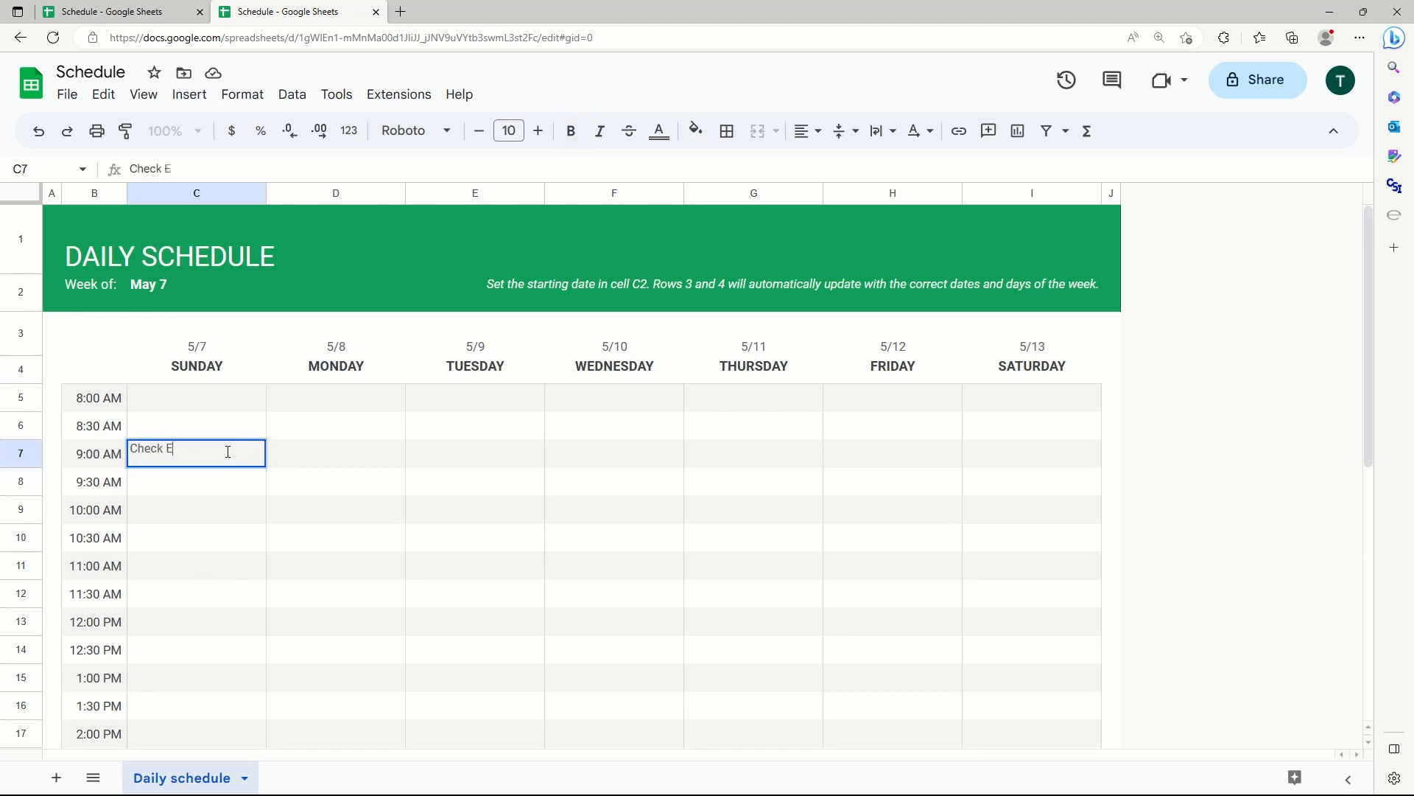
type("-Mails")
key("Return")
Step: Try filling "Check E-Mails" down through Sunday's 10:30 AM slot, and undo the fill
left_click(242, 456)
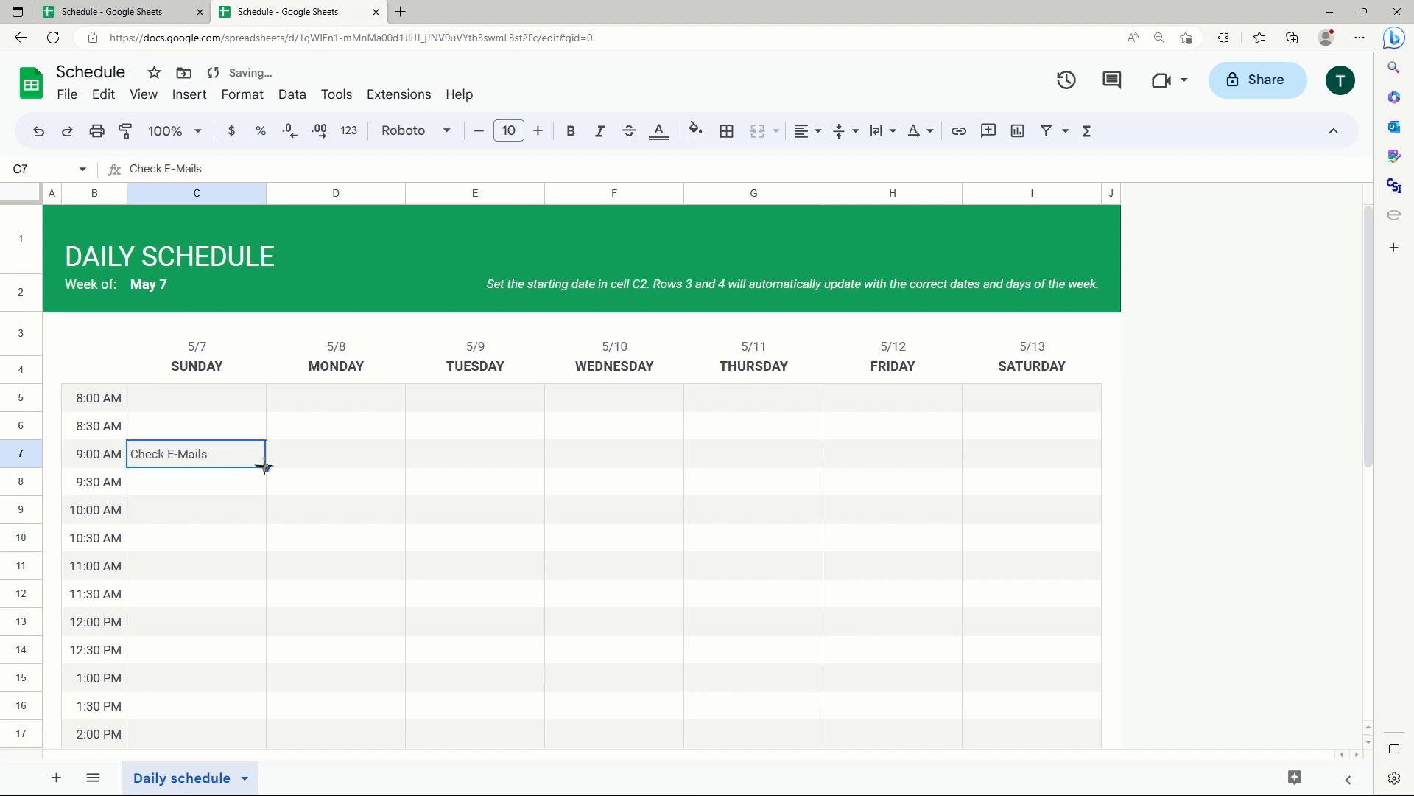
left_click_drag(265, 466, 250, 535)
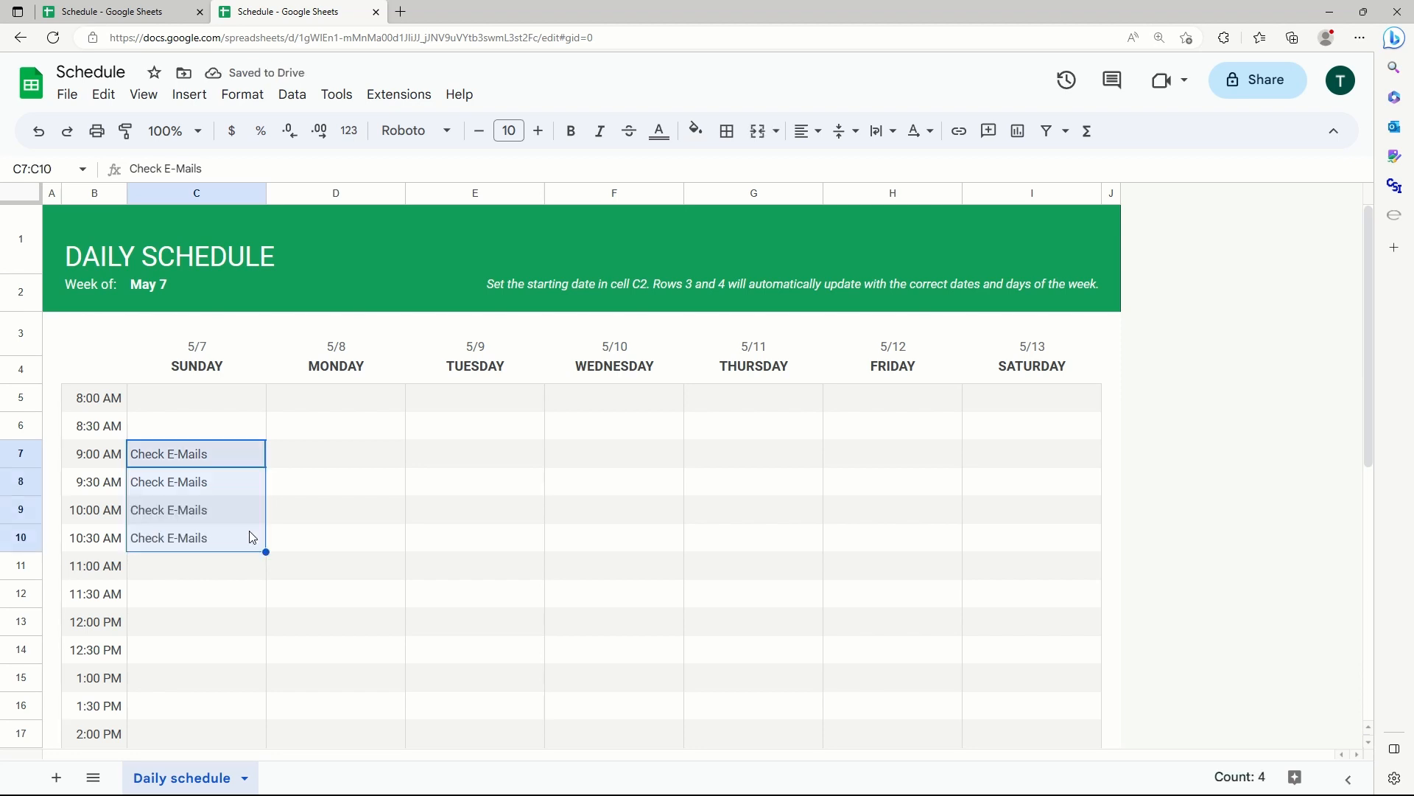
left_click(37, 136)
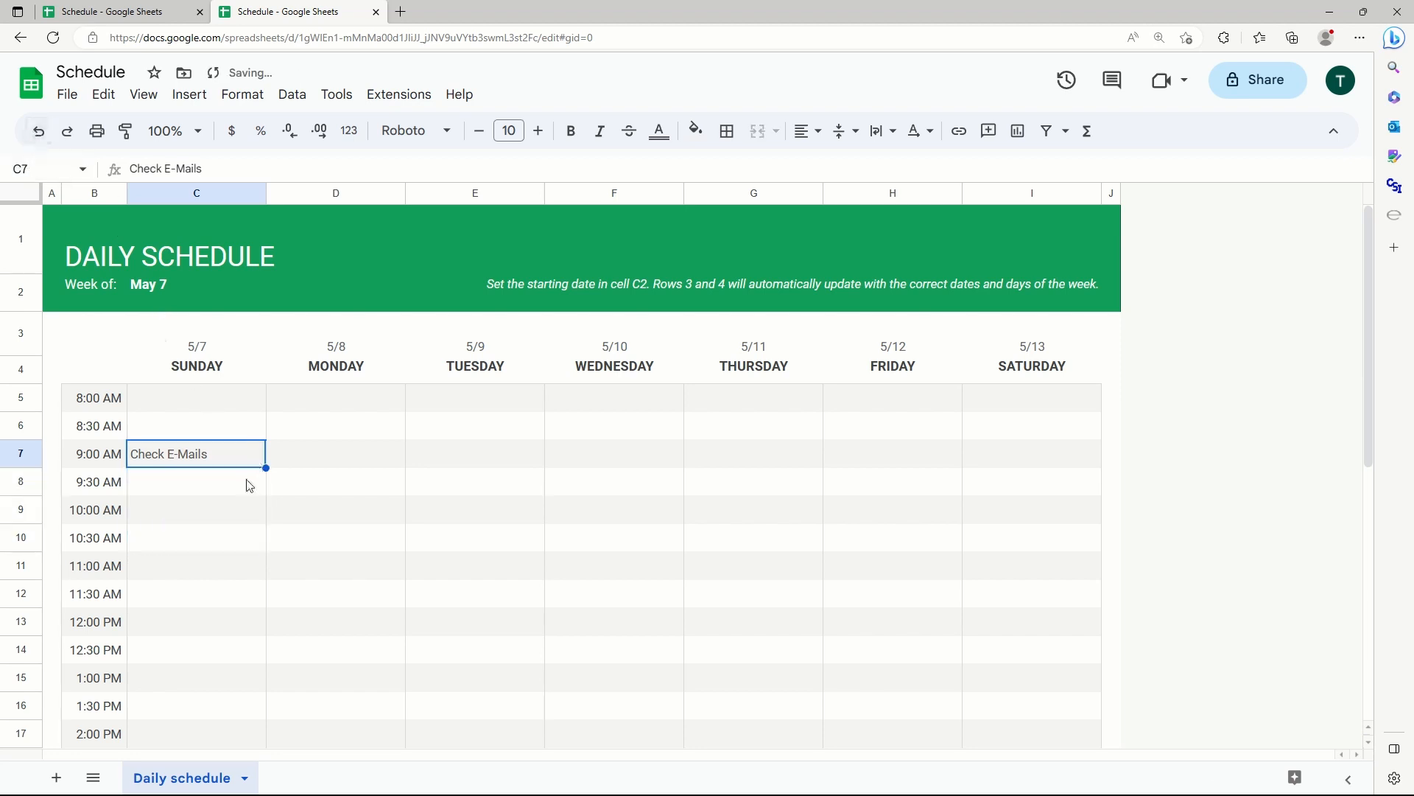
Step: Merge Sunday's 9:00 AM to 10:30 AM cells, C7:C10, into one "Check E-Mails" block
left_click(249, 486)
left_click(246, 457)
left_click_drag(231, 455, 227, 537)
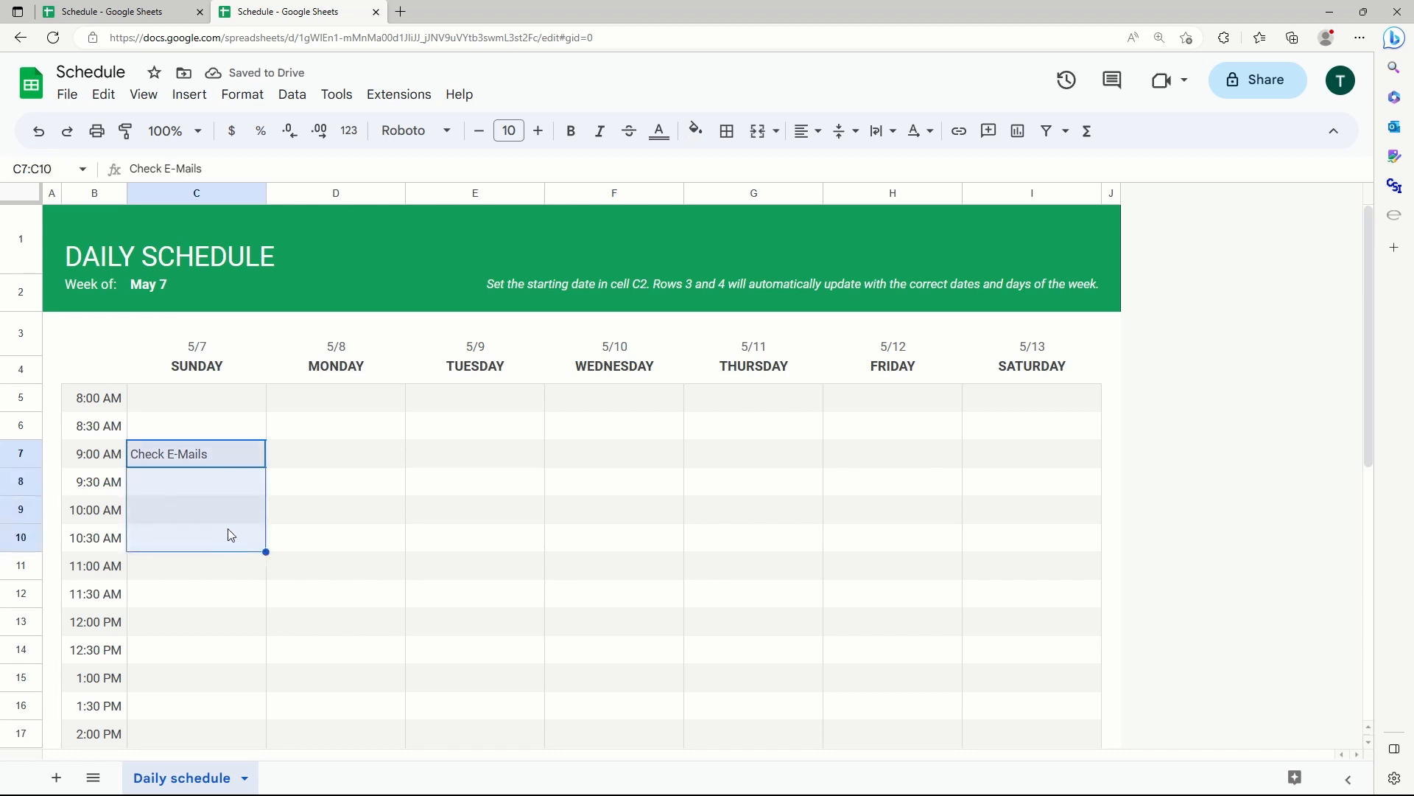
left_click(762, 144)
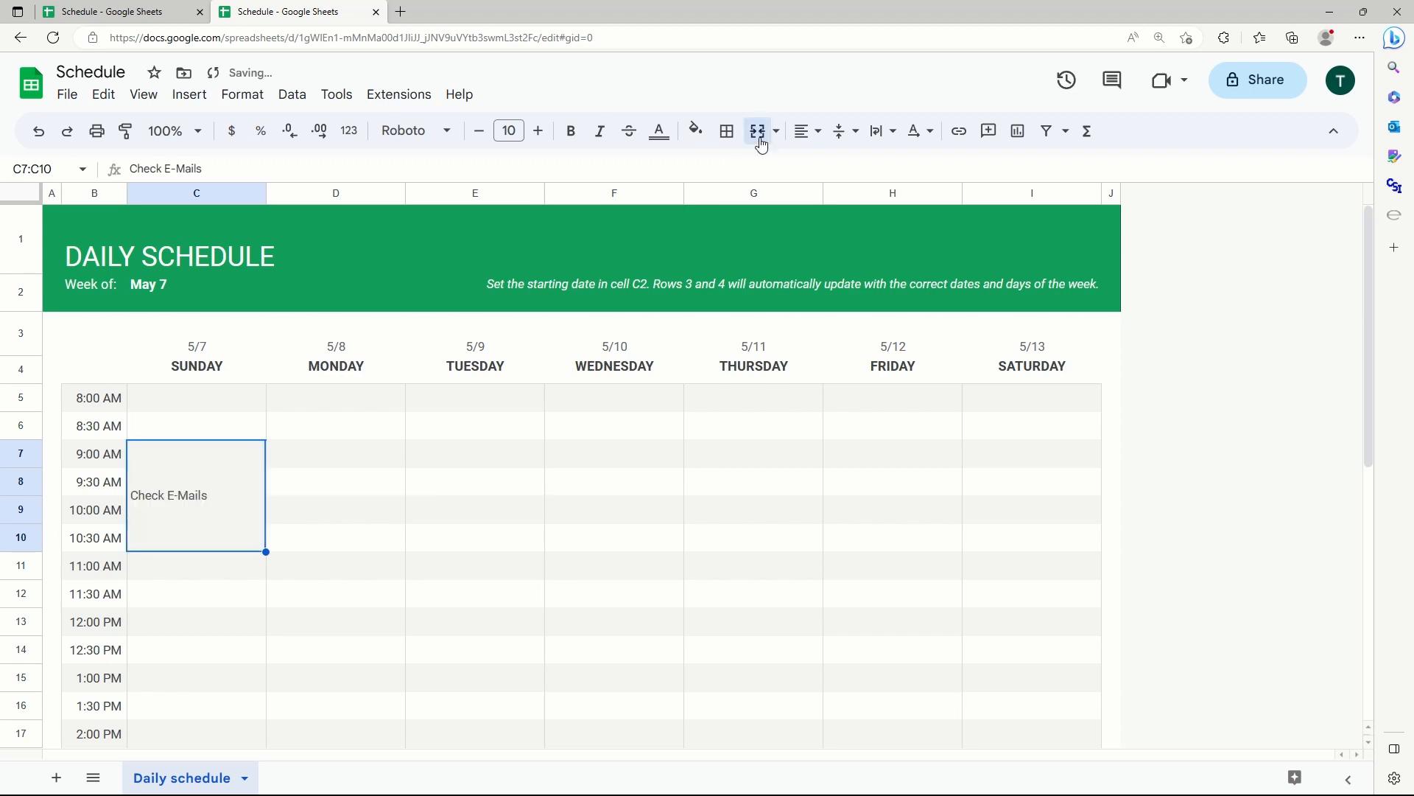
Step: Make the "Check E-Mails" text bold and give its merged block a light yellow fill
double_click(212, 498)
left_click_drag(207, 448, 132, 449)
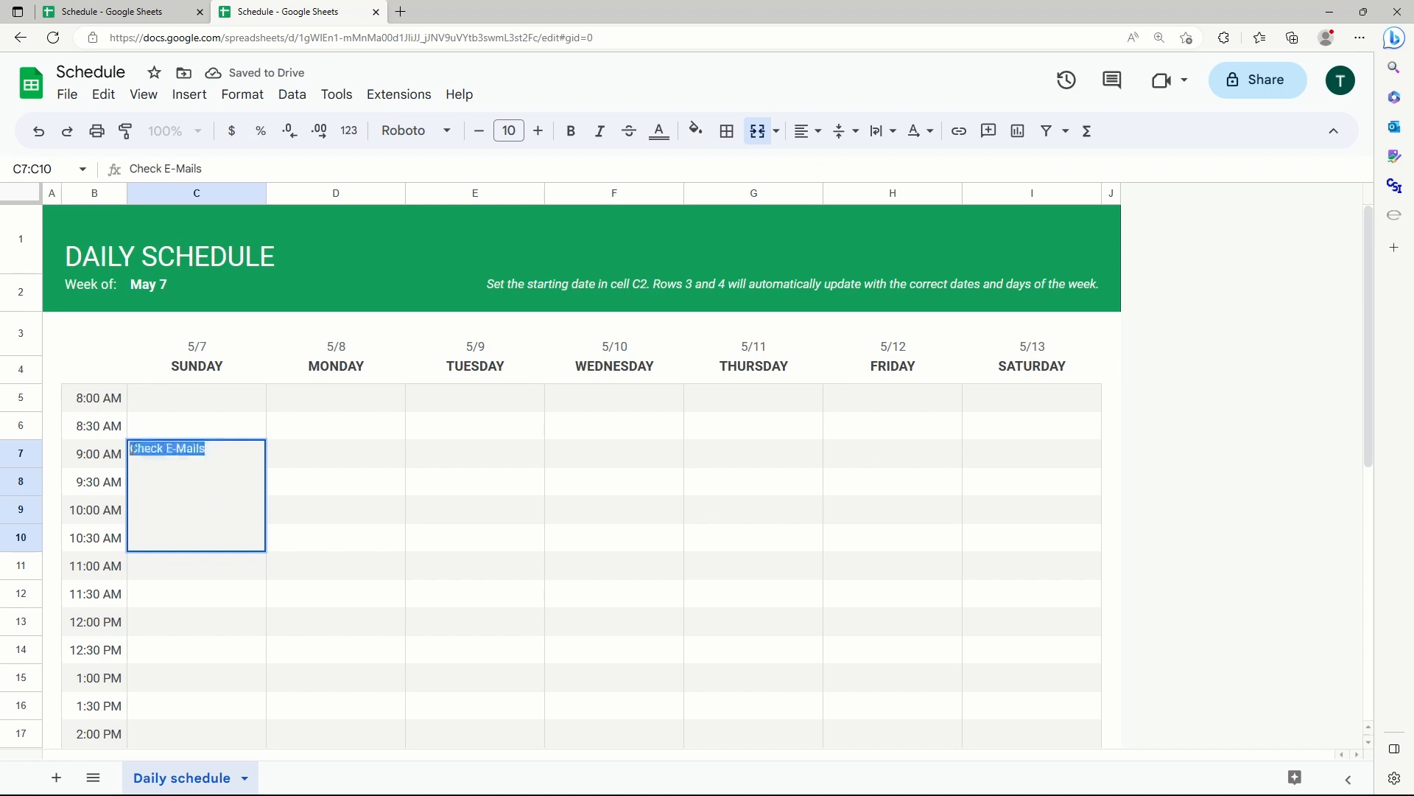
left_click(570, 133)
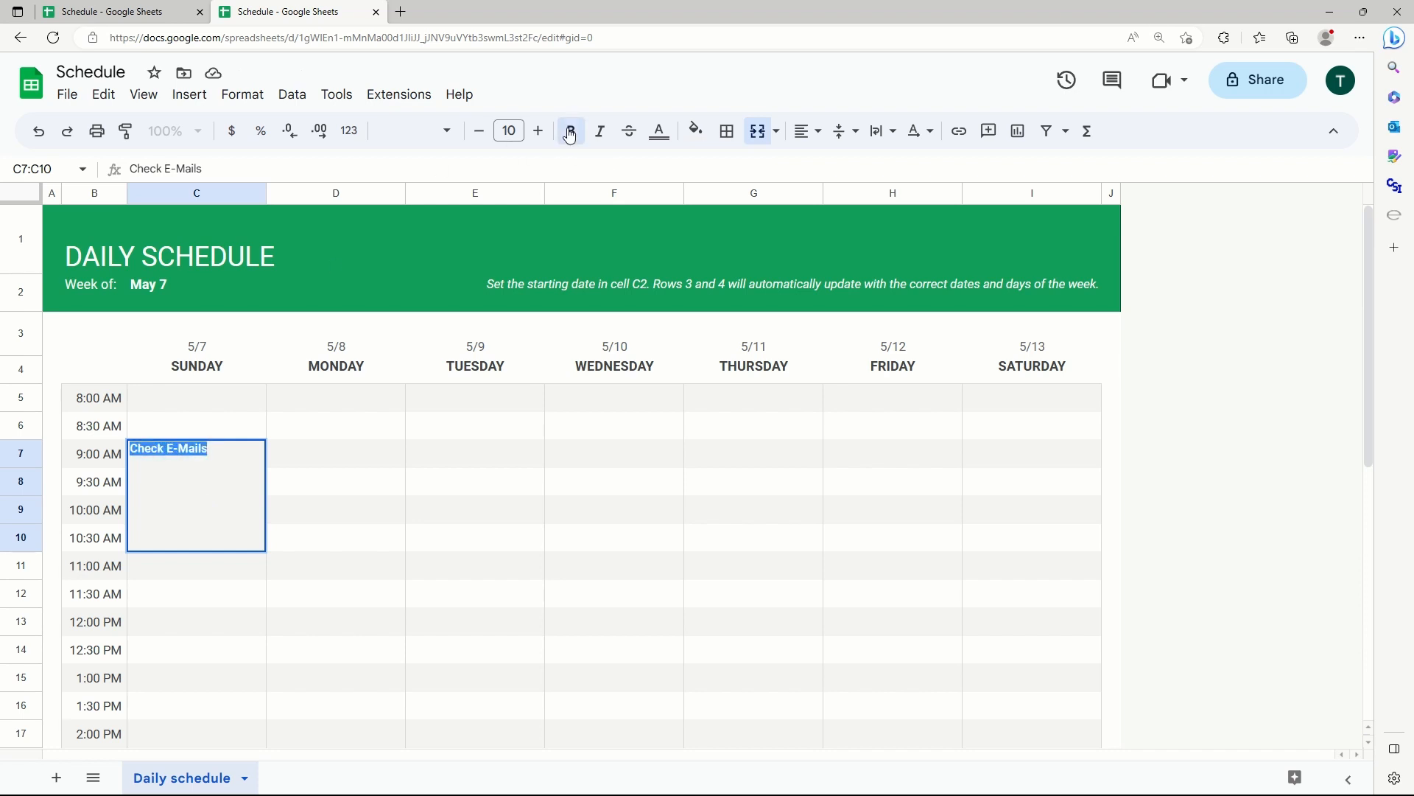
left_click(696, 133)
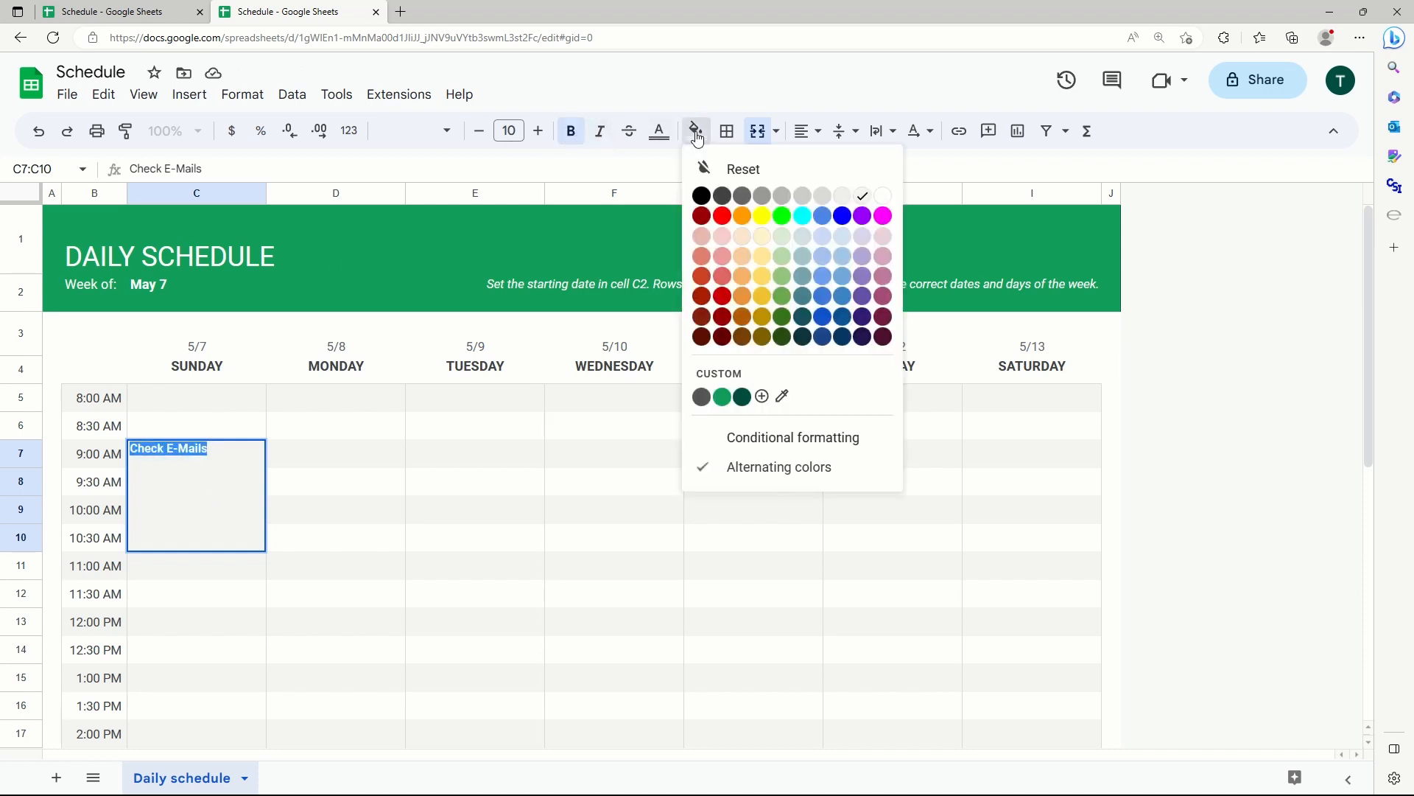
left_click(762, 236)
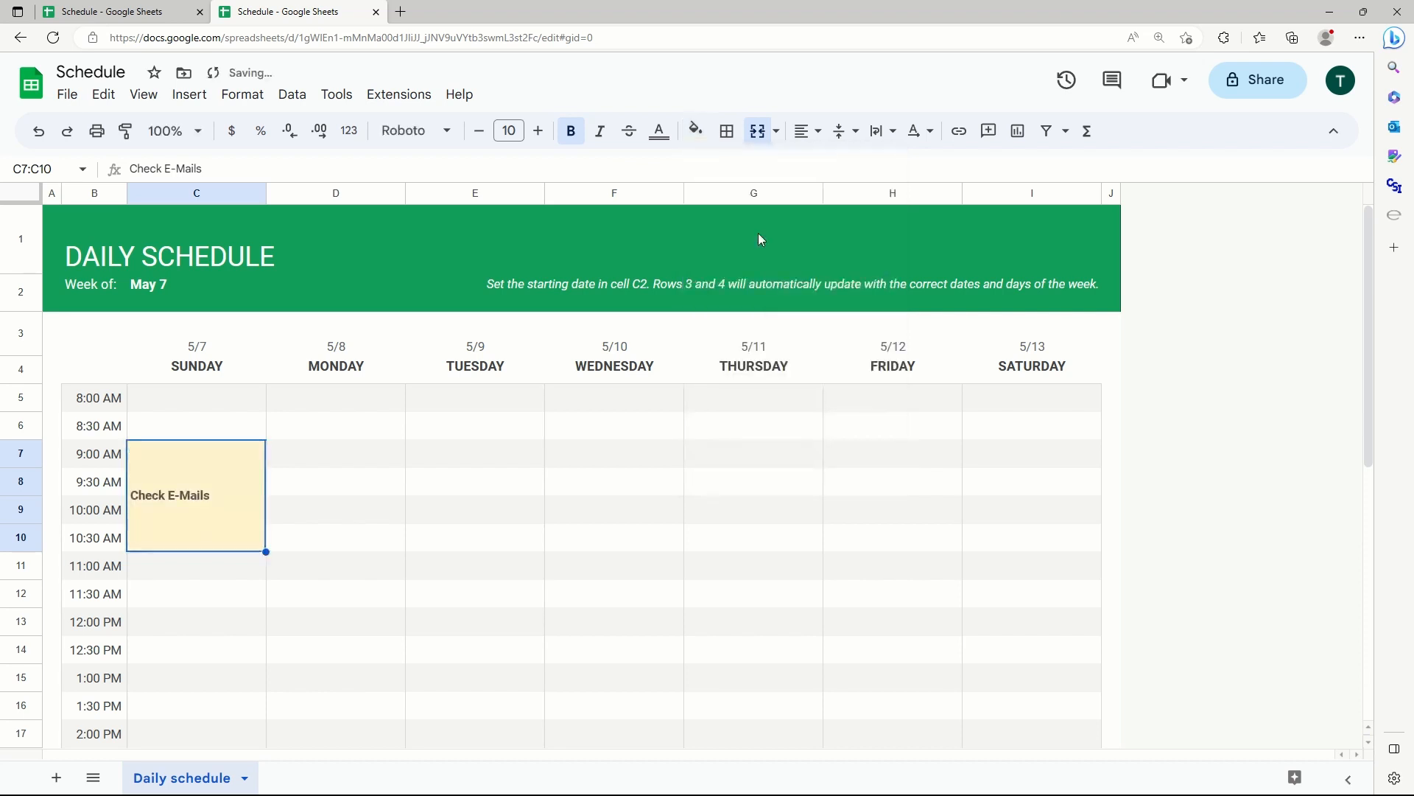
left_click(424, 486)
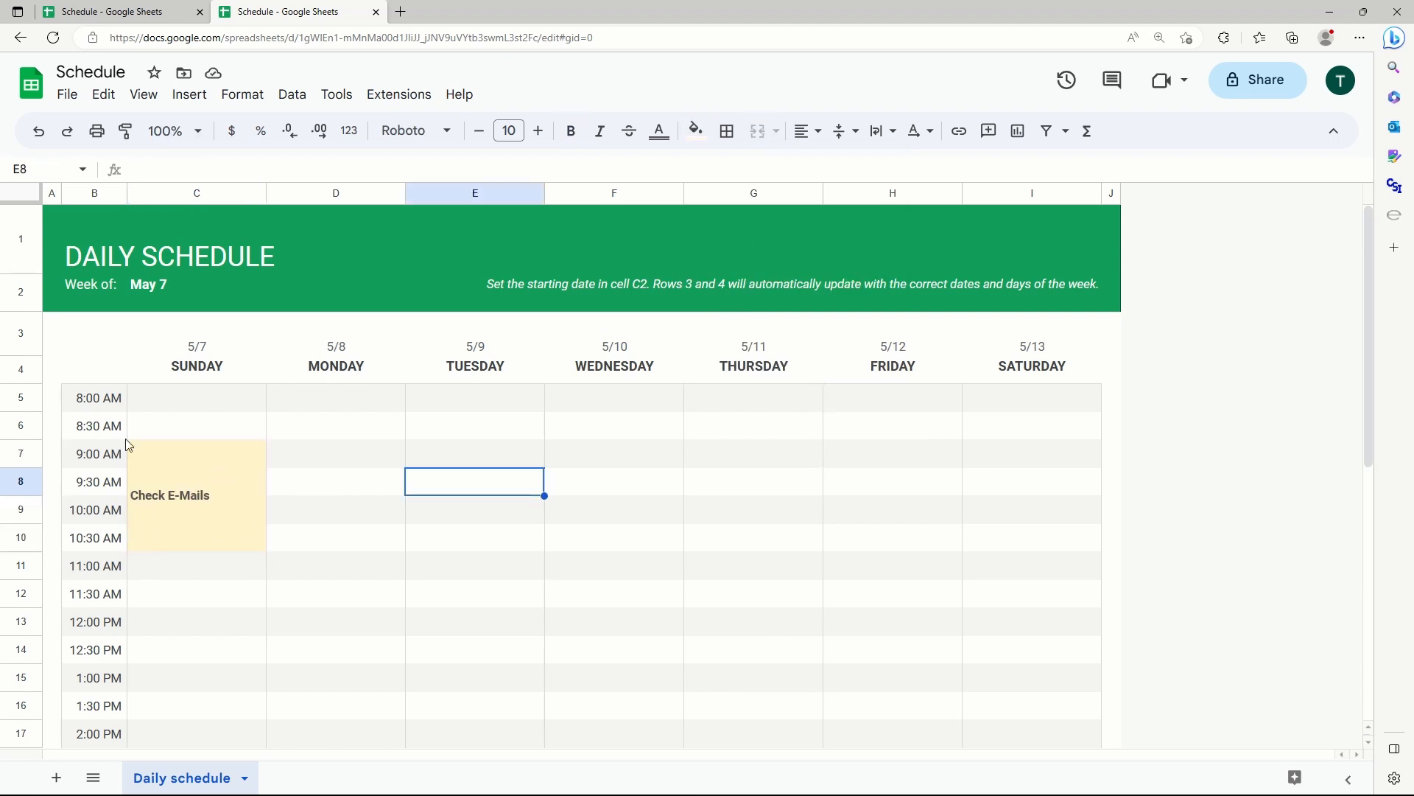
Step: Change the time label in cell B6 to 8:15 AM
left_click(98, 424)
double_click(98, 424)
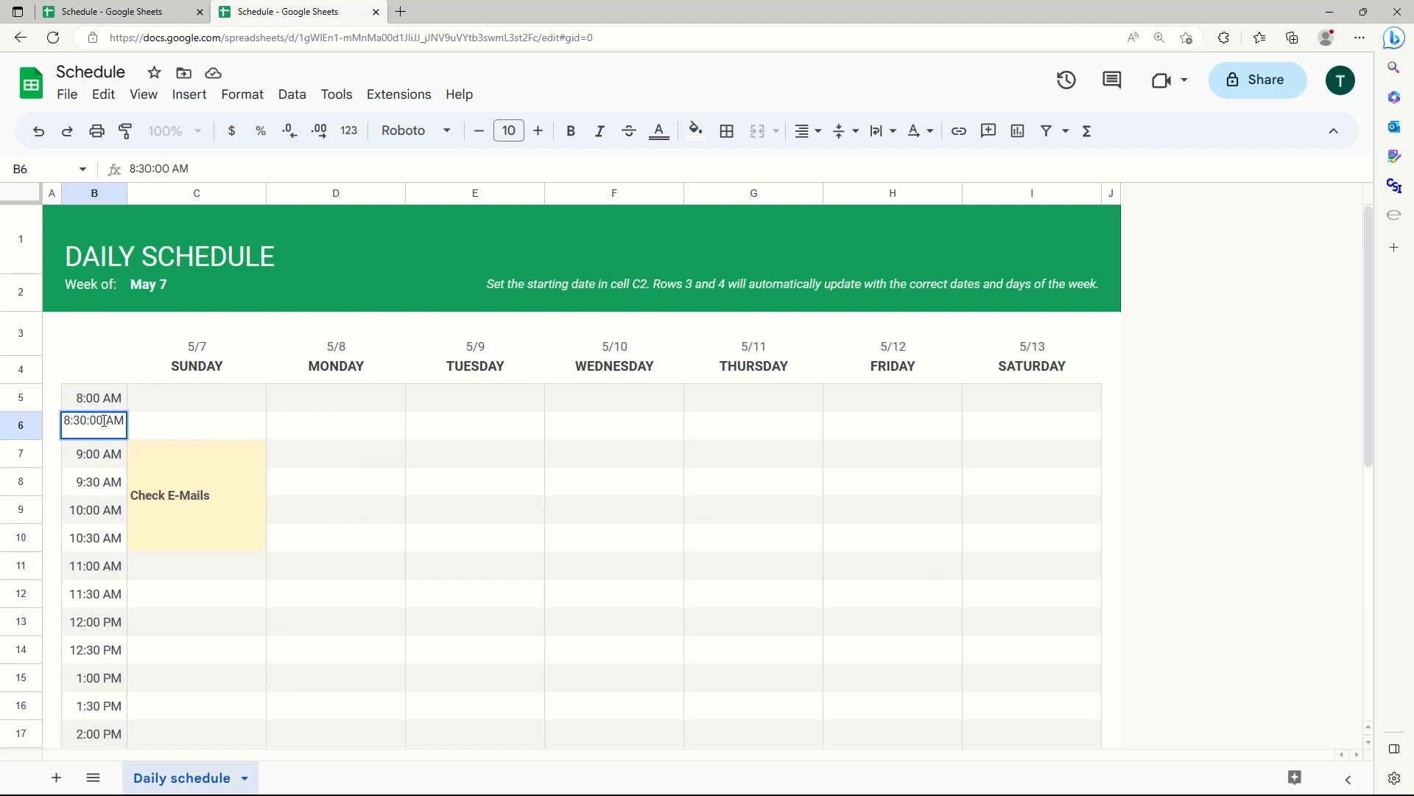
double_click(104, 421)
type("8:15")
left_click(223, 407)
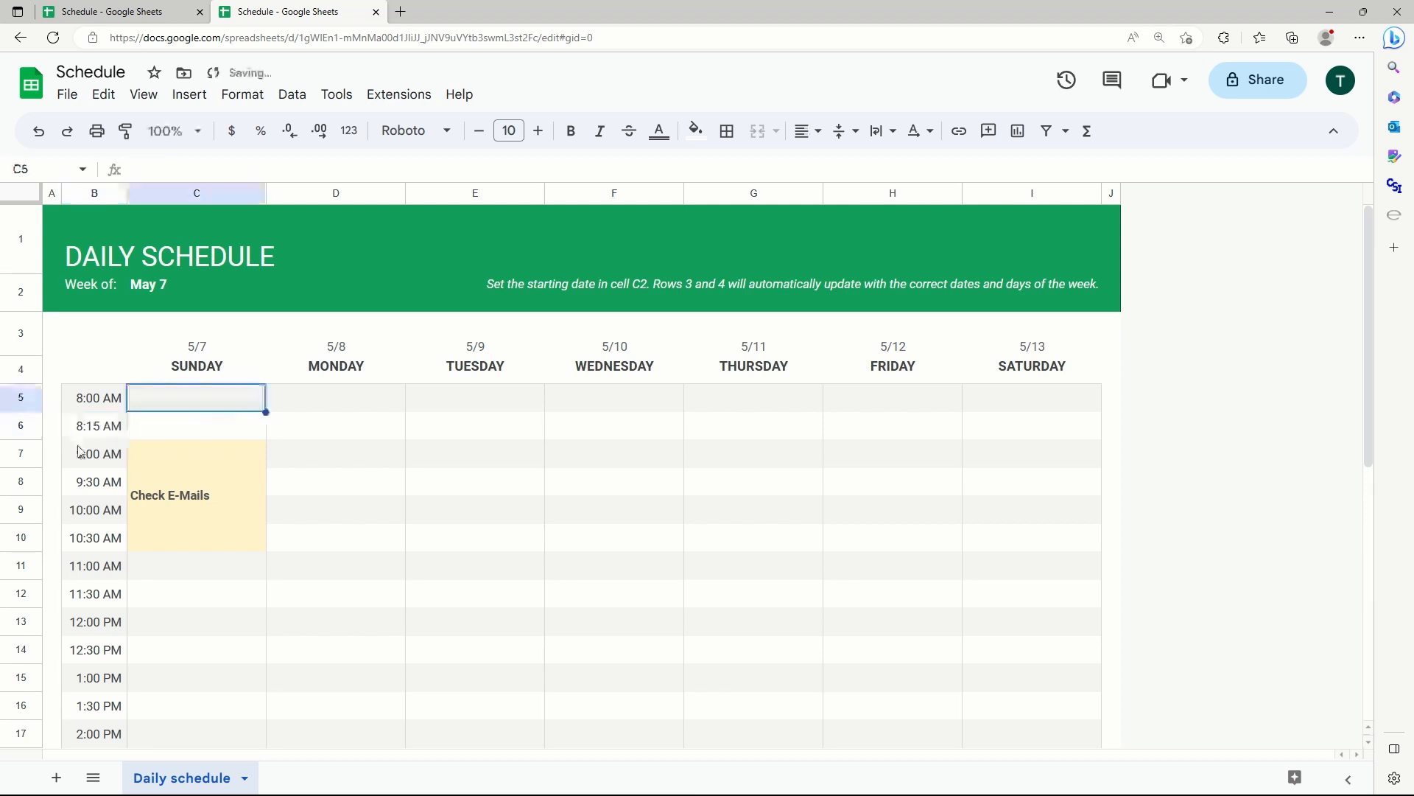
Step: Change the time in cell B7 to 8:30 AM and extend the 15-minute intervals down column B to row 17
left_click(81, 451)
double_click(96, 450)
double_click(103, 447)
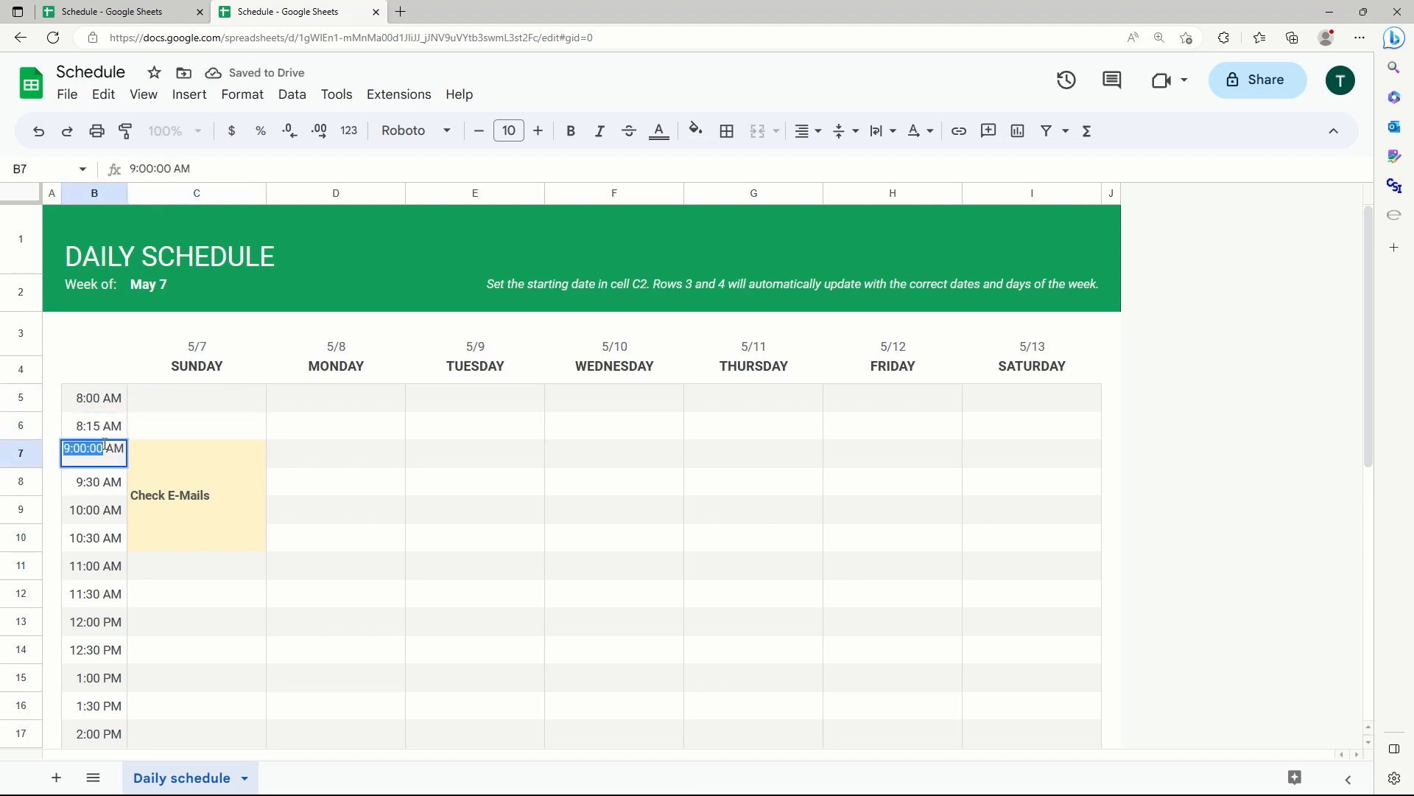
type("8:30")
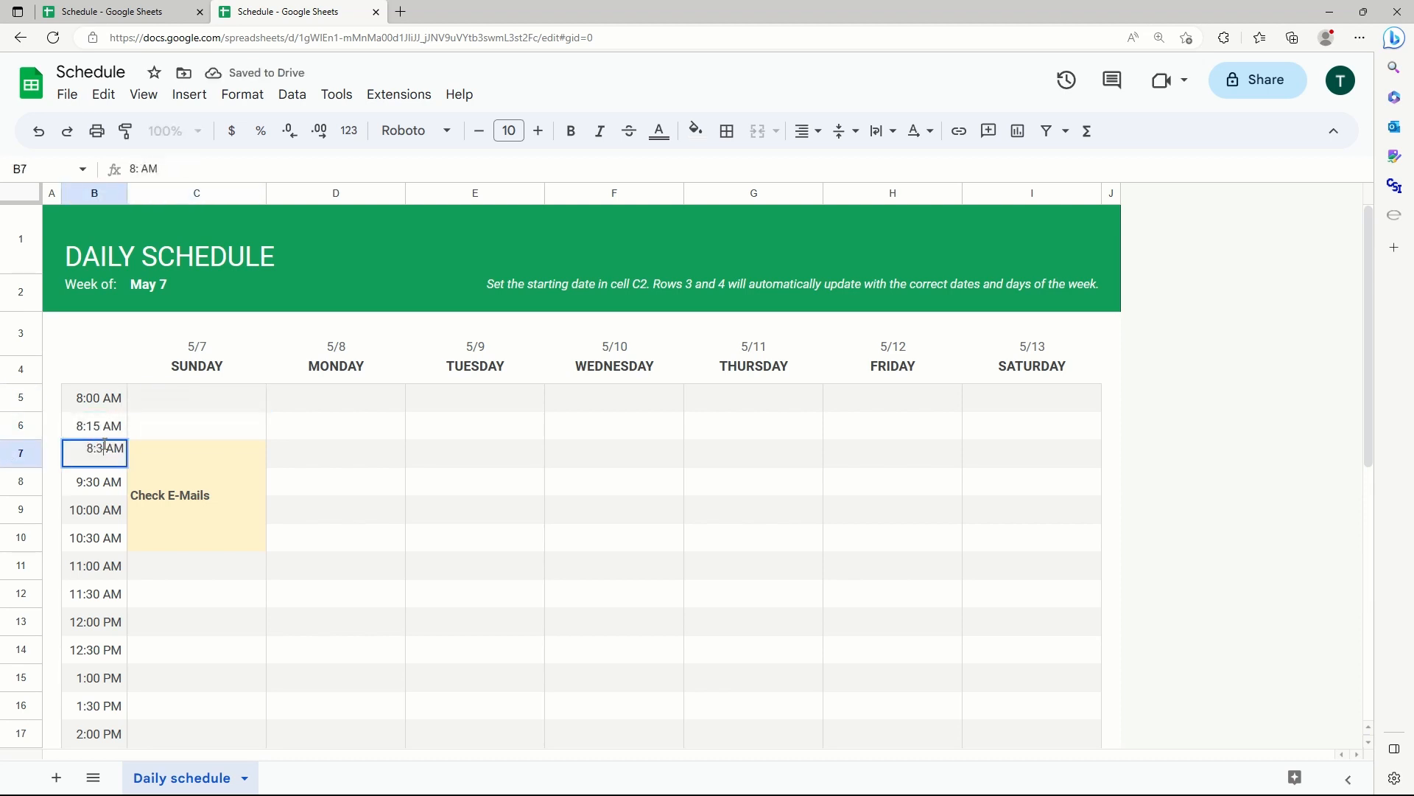
key("Return")
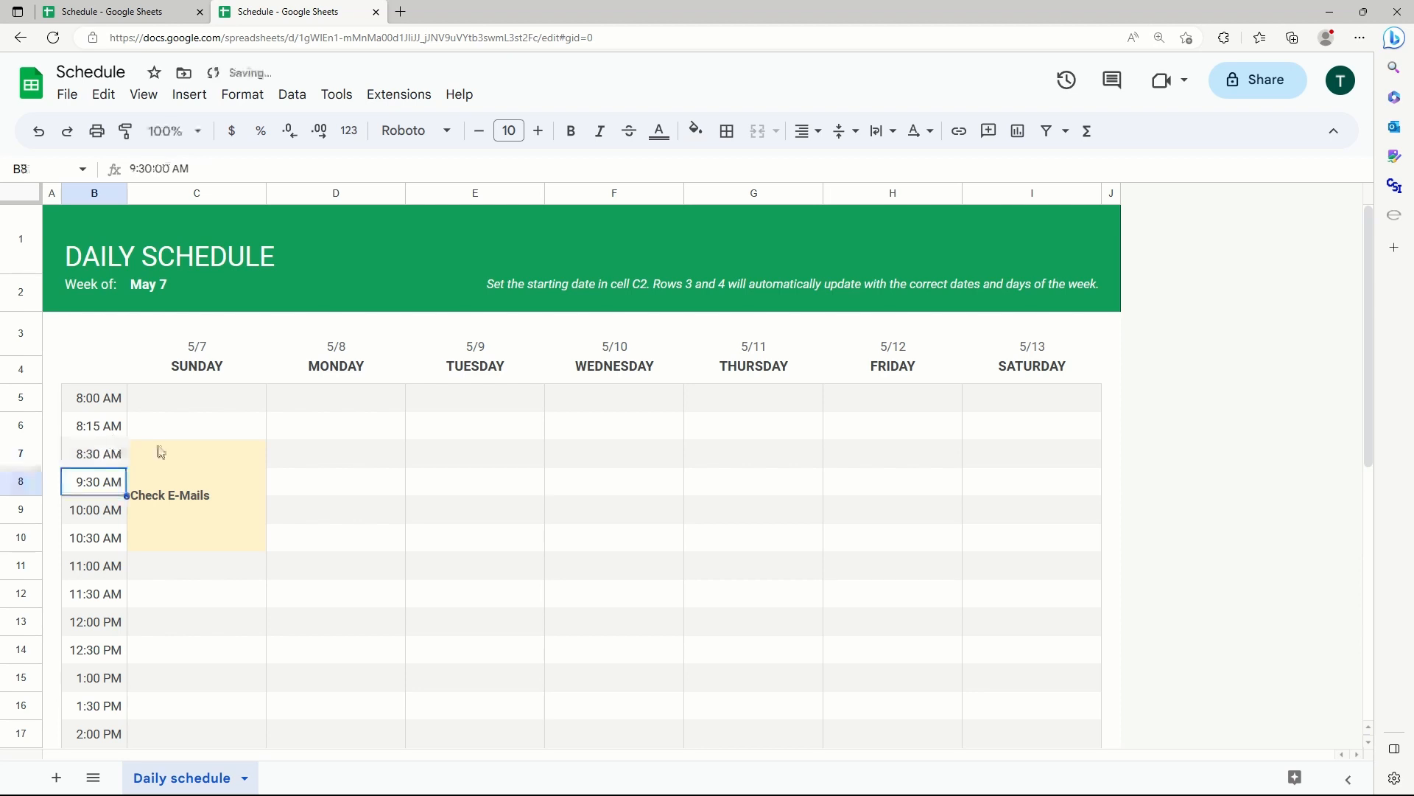
left_click_drag(101, 409, 96, 730)
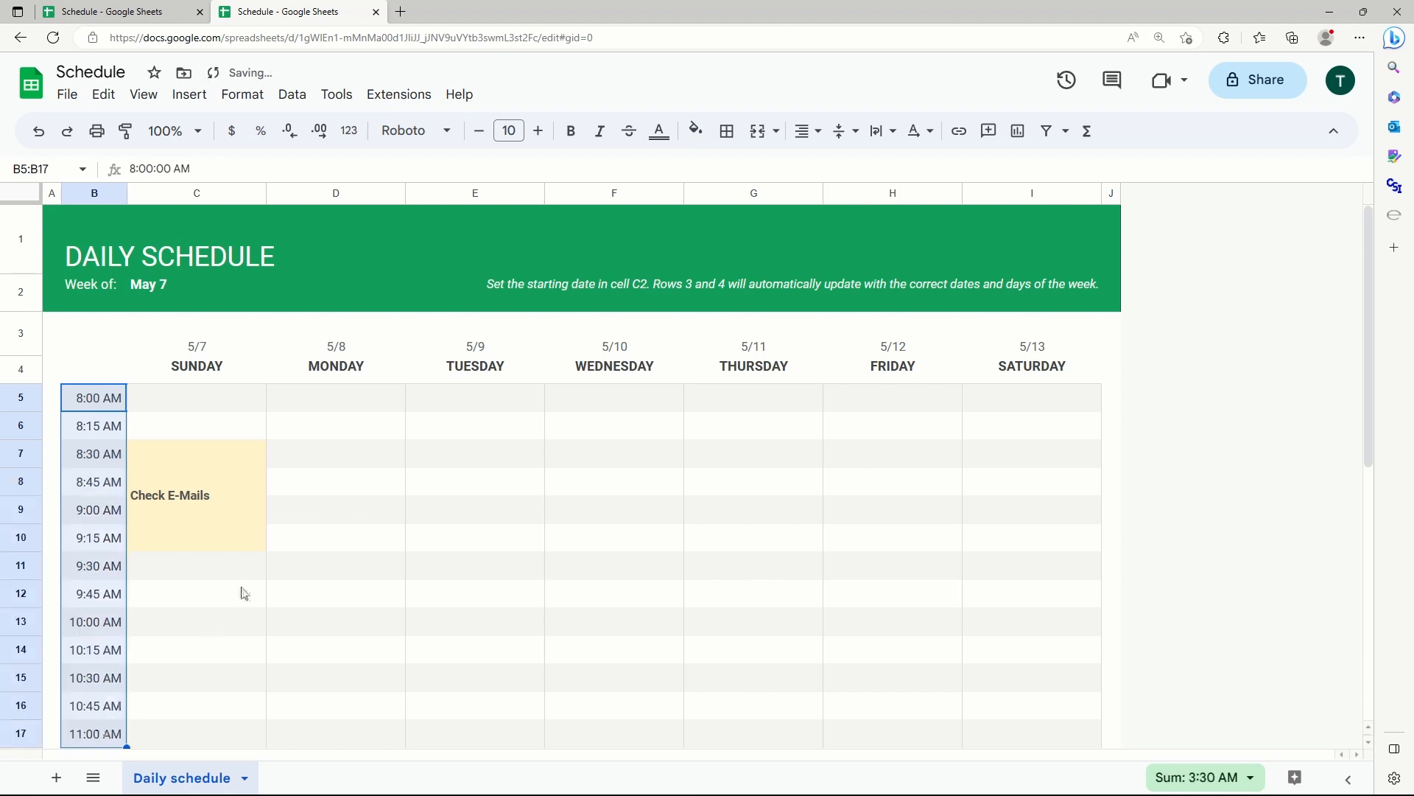
left_click(250, 453)
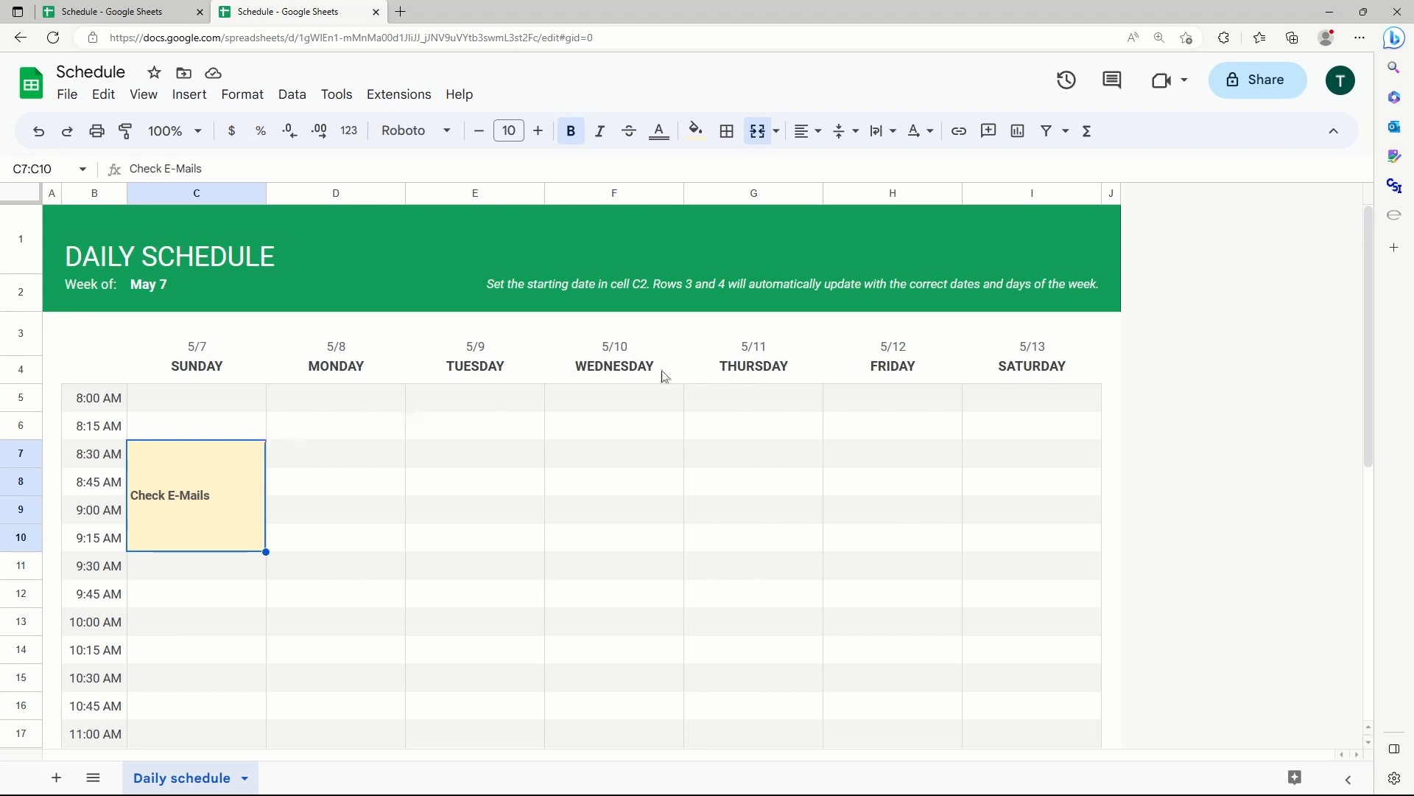
right_click(1049, 196)
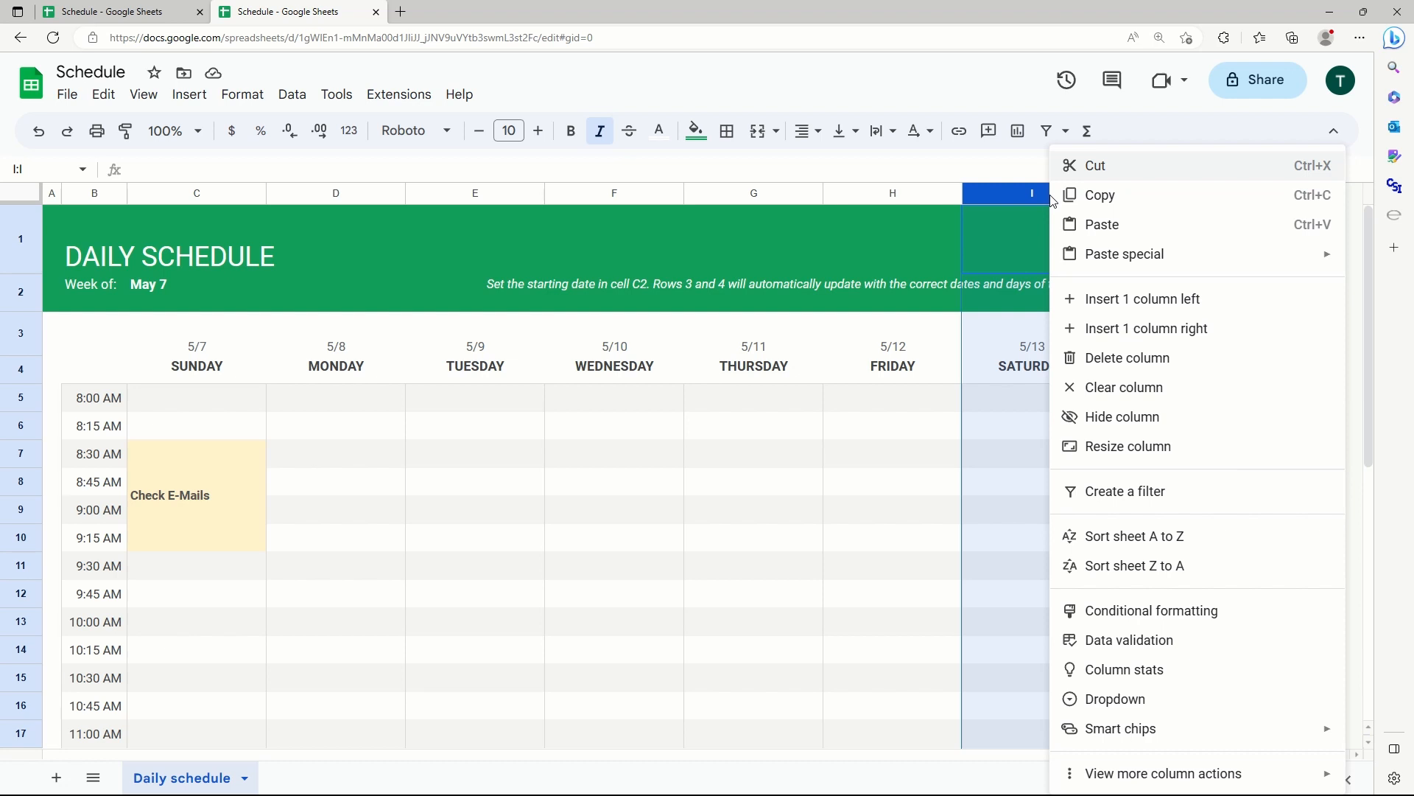
left_click(883, 545)
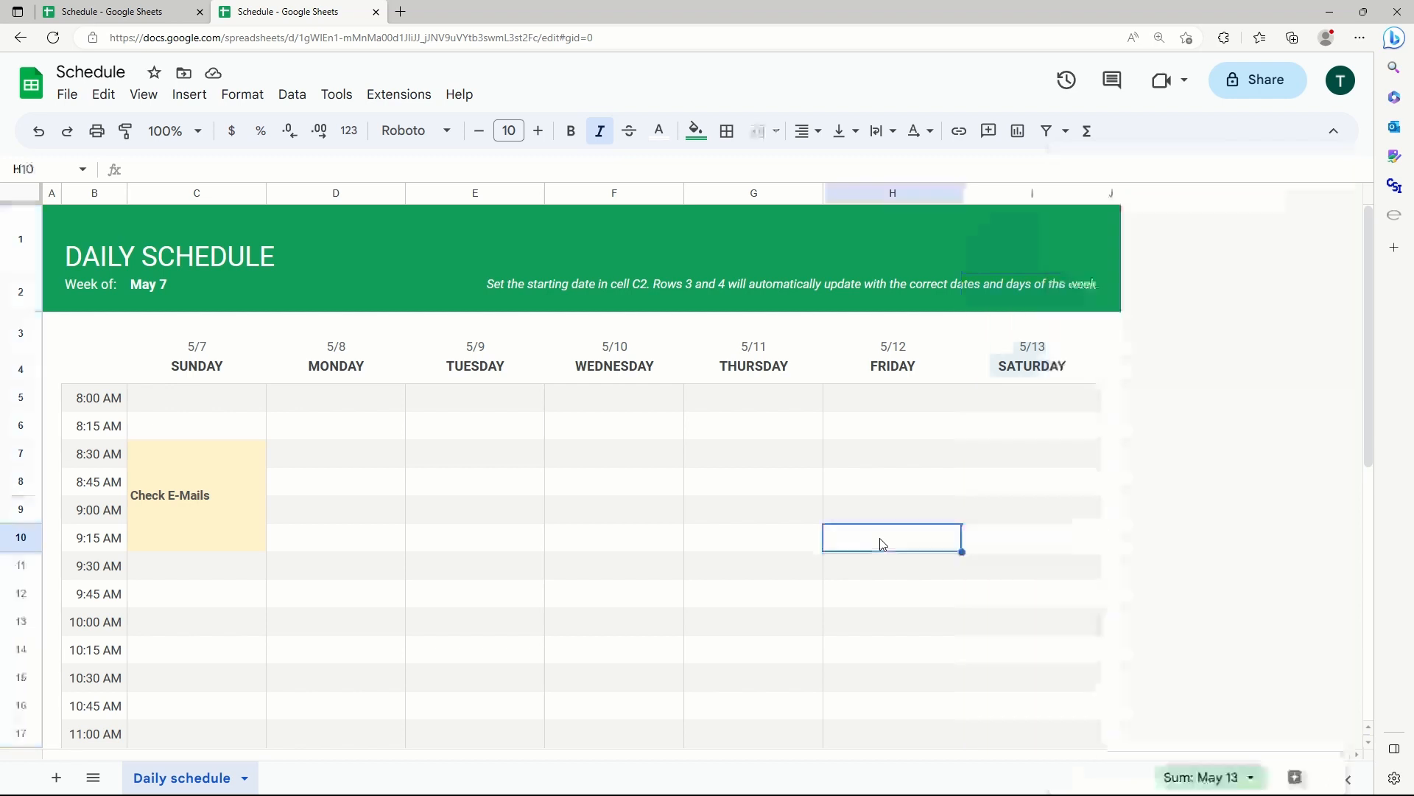
Step: Enter a long note in the first NOTES line, B29:E29, beginning "This is a very long line of text." and ending "Watch as it wraps."
scroll(887, 523, "down", 3)
scroll(888, 523, "down", 4)
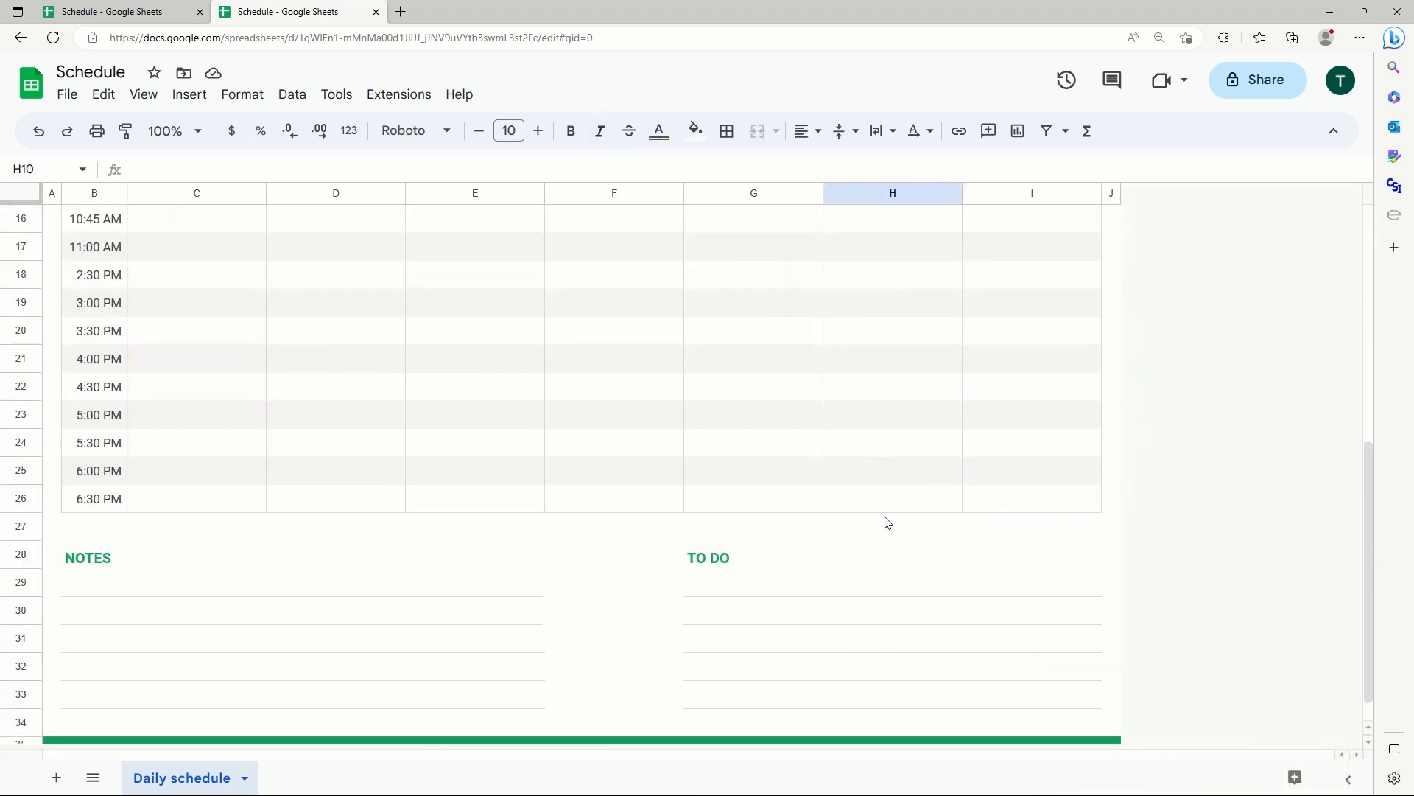
left_click(442, 578)
type("type a f")
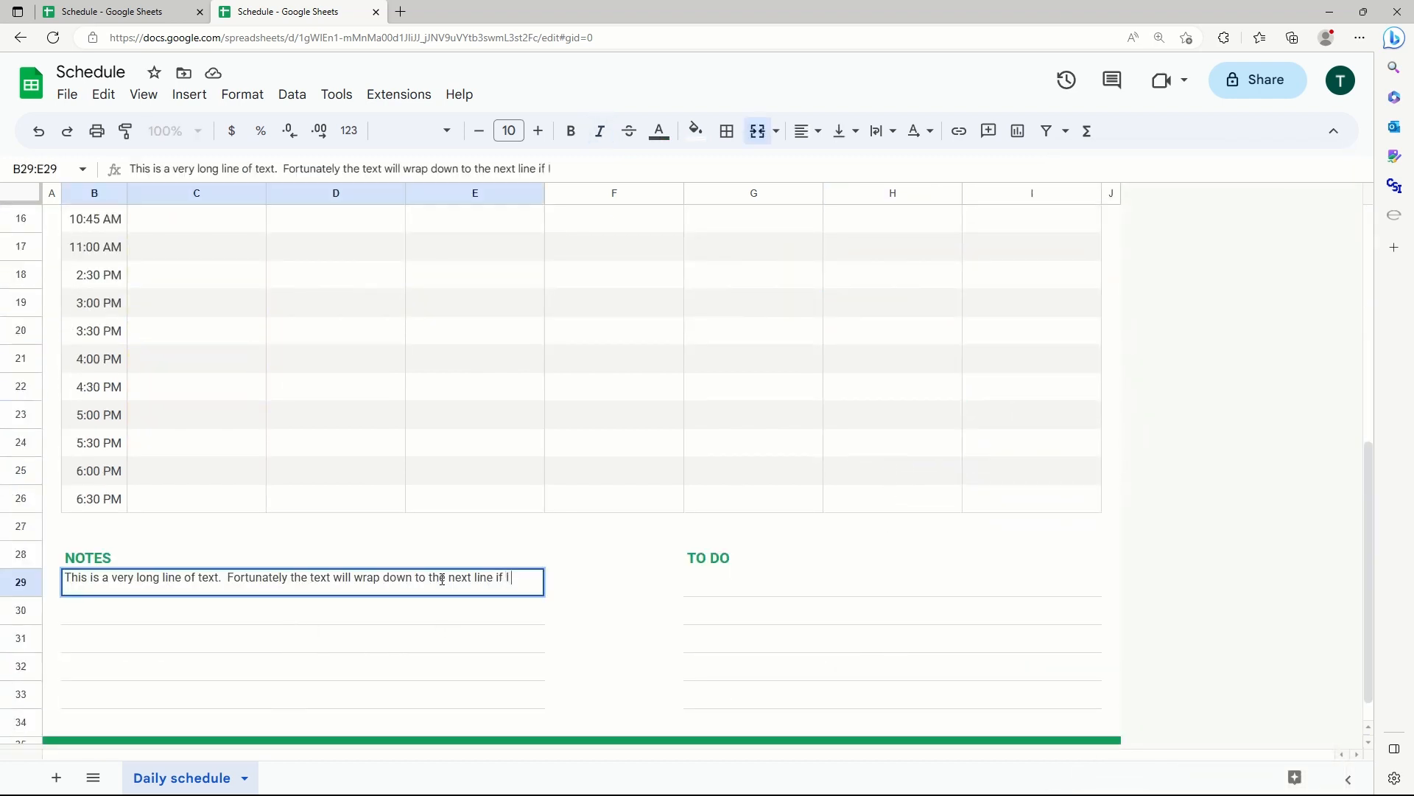
key("BackSpace")
type("very long")
type(" it")
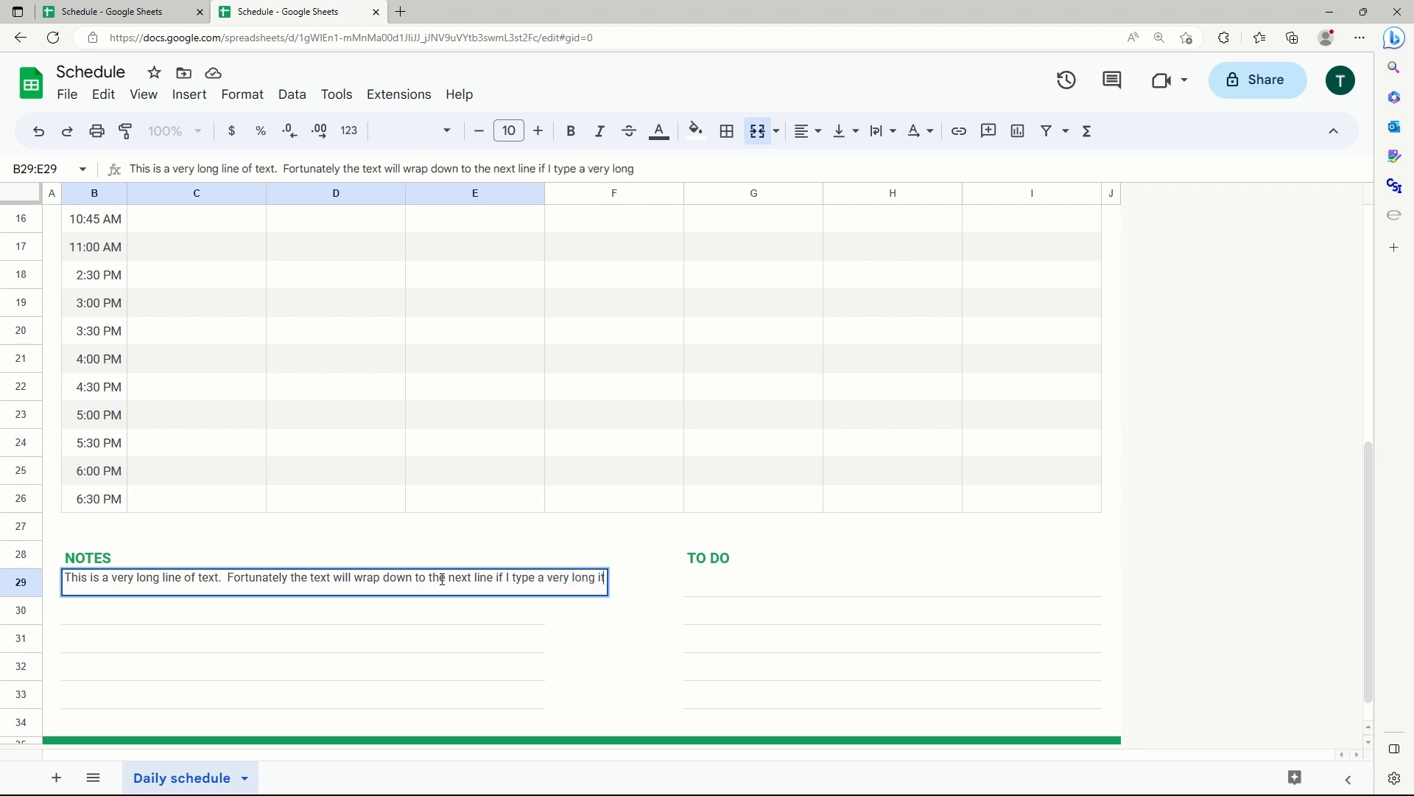
type("em.  Watch as it wraps.")
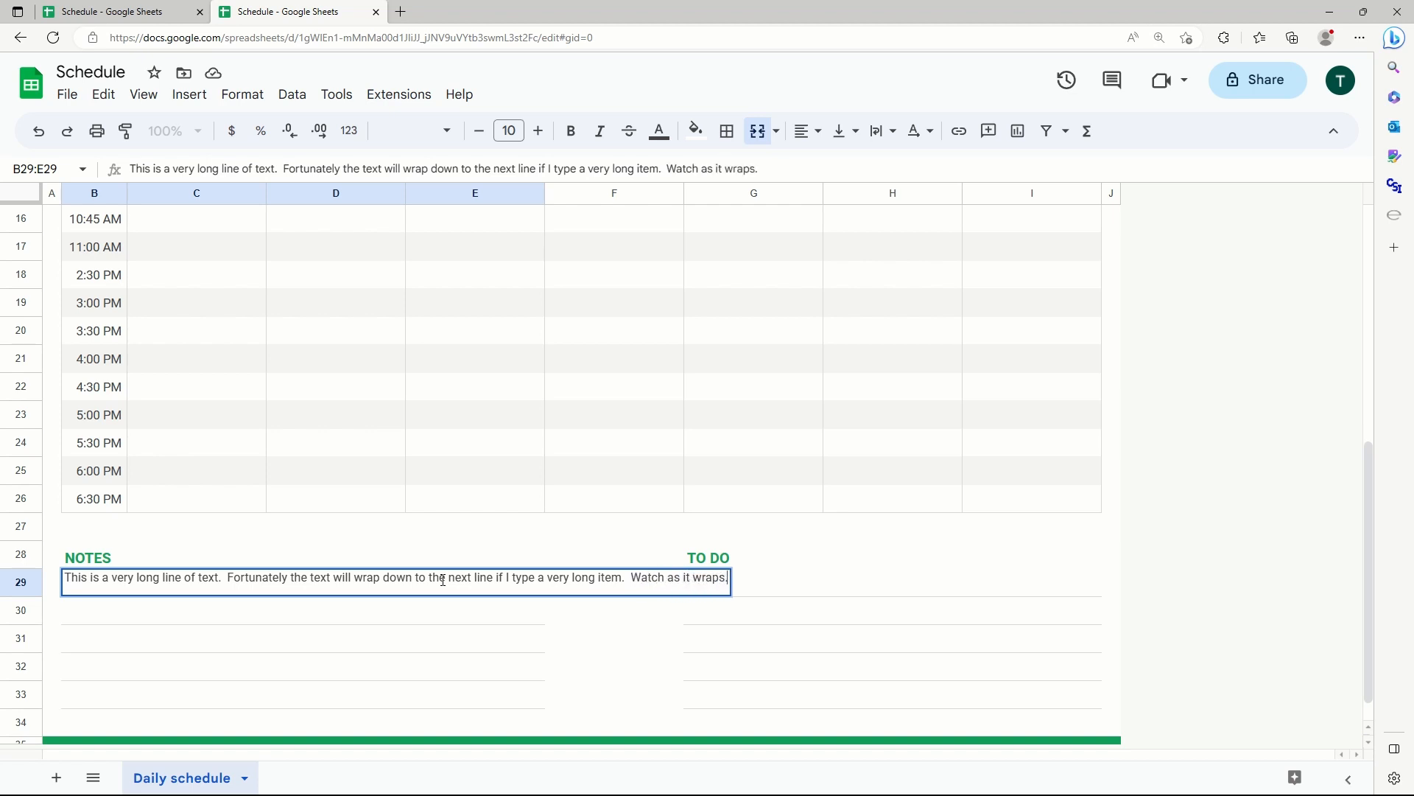
key("Return")
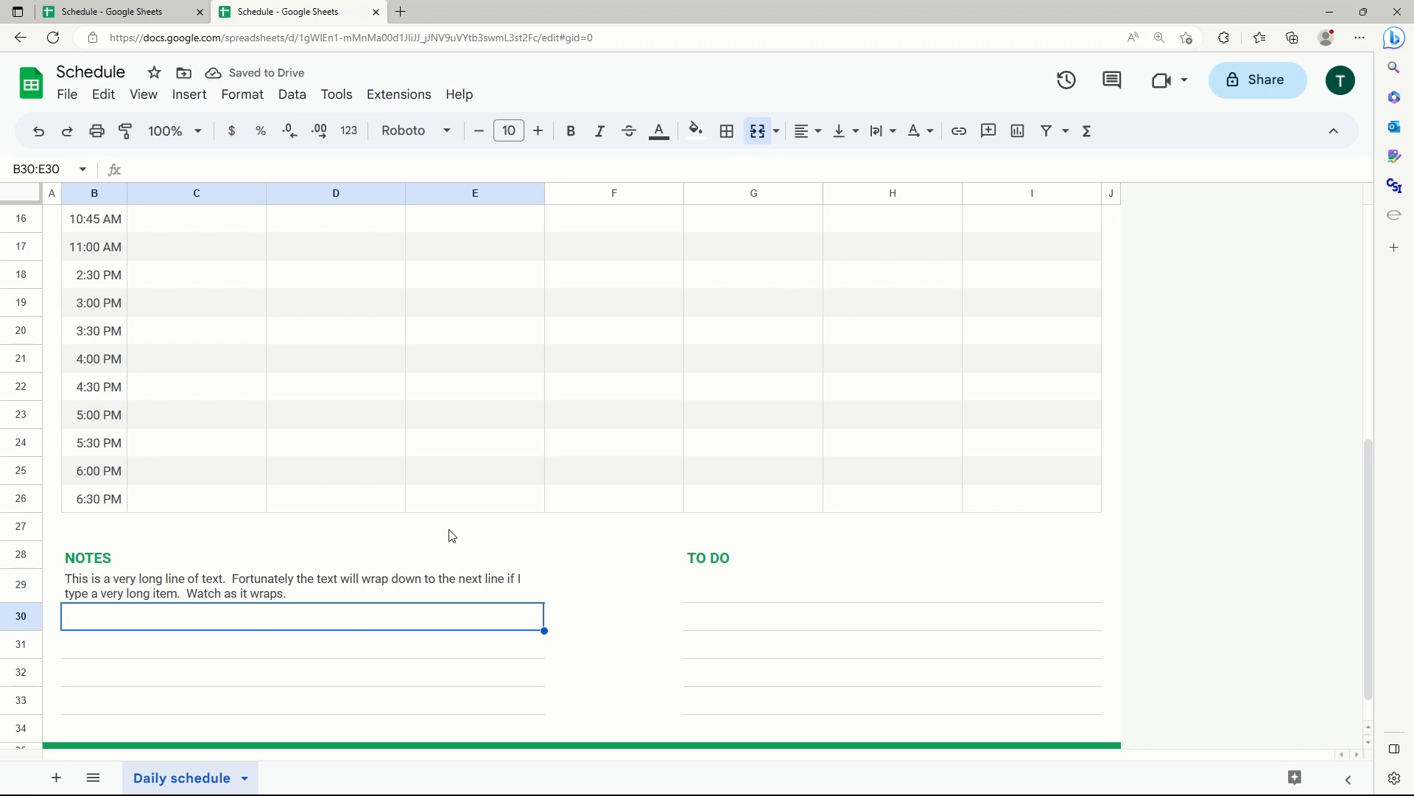
Step: Right-align cell F29 beside the first TO DO line and insert a checkbox in it
left_click(618, 595)
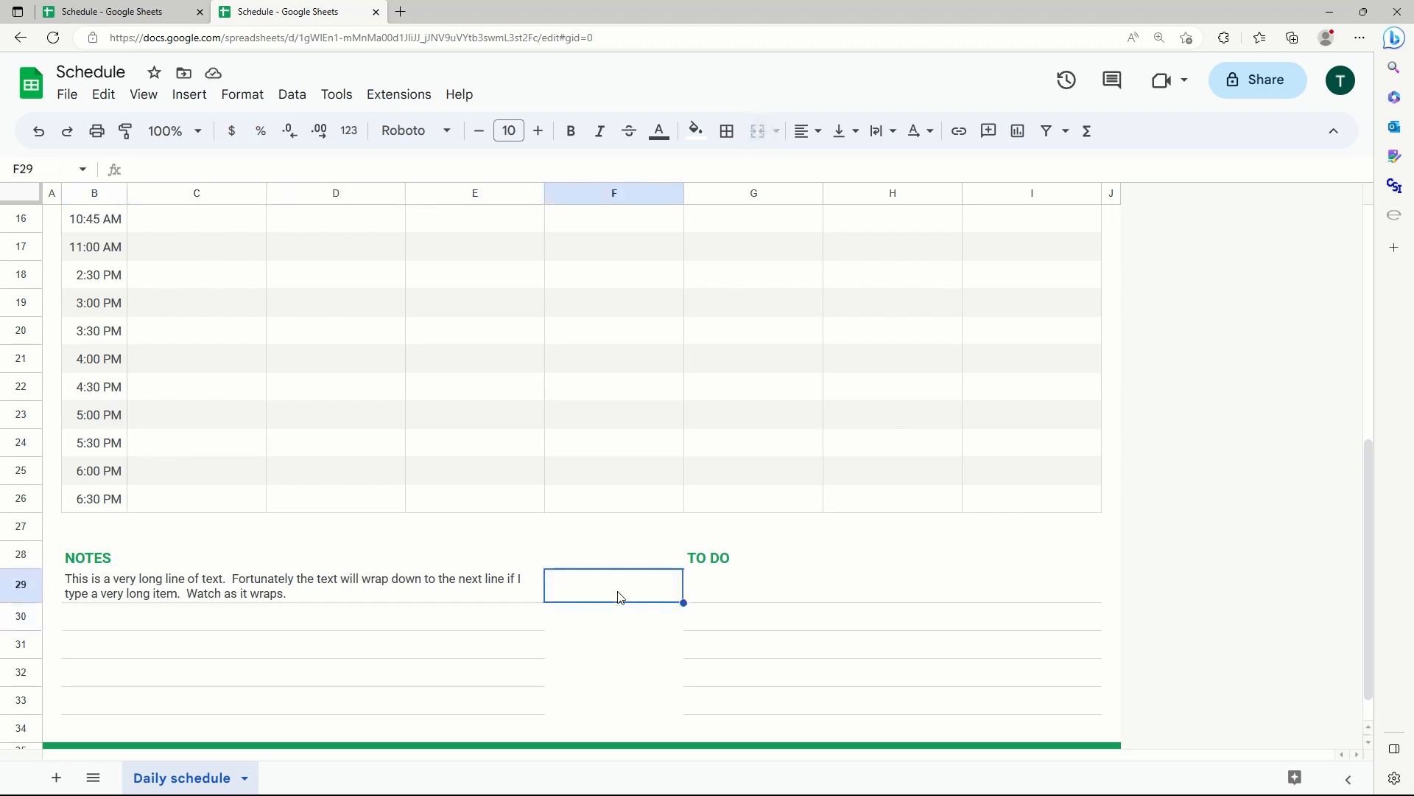
left_click(247, 98)
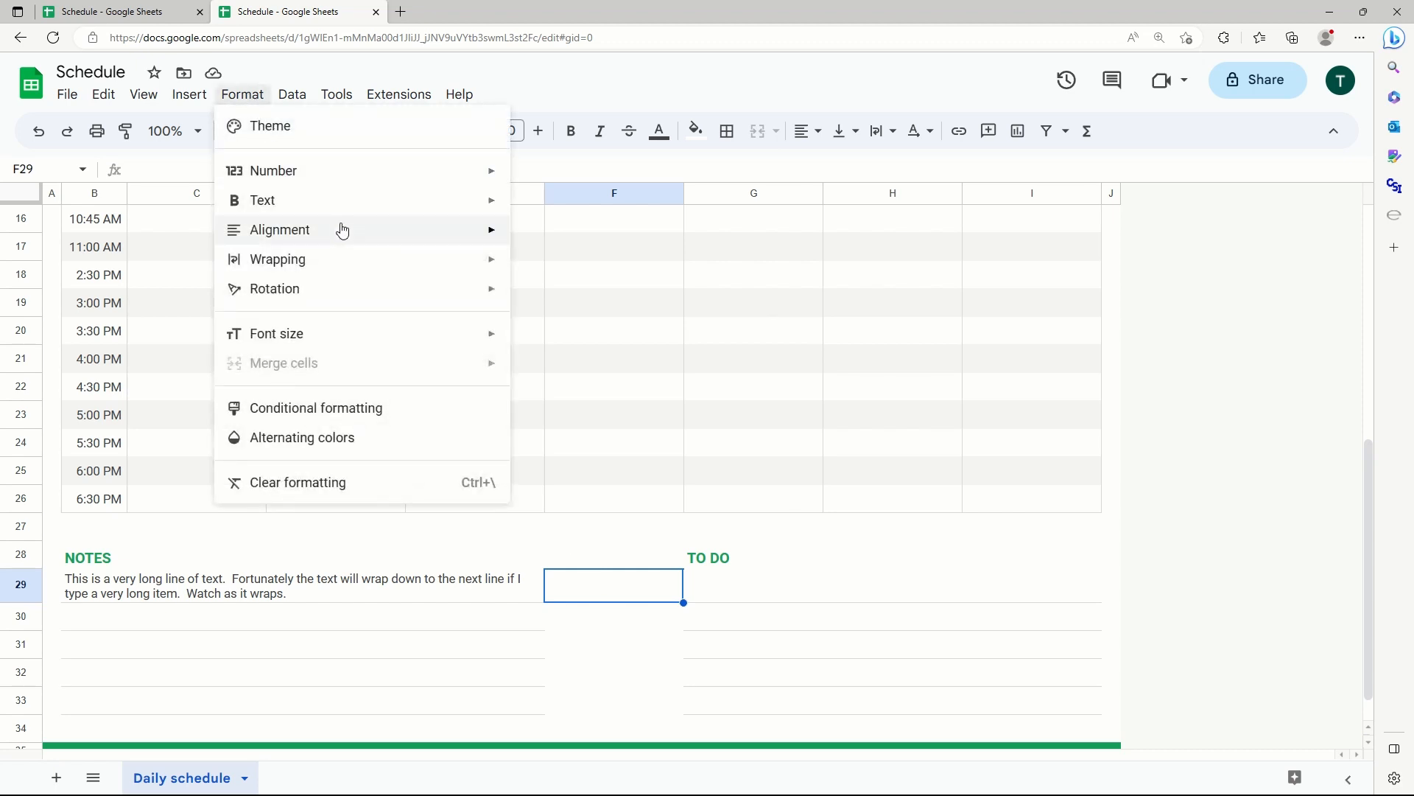
mouse_move(341, 228)
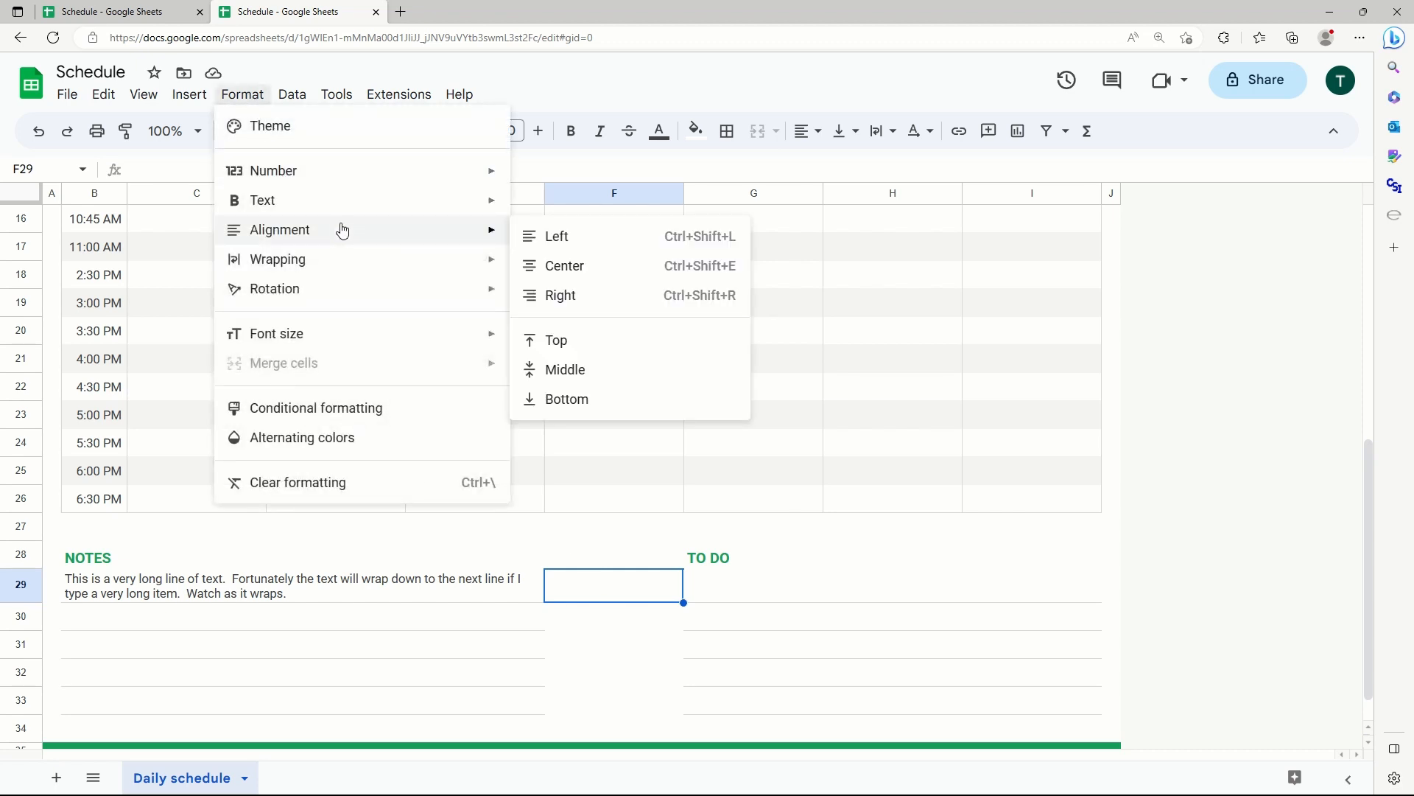
left_click(574, 295)
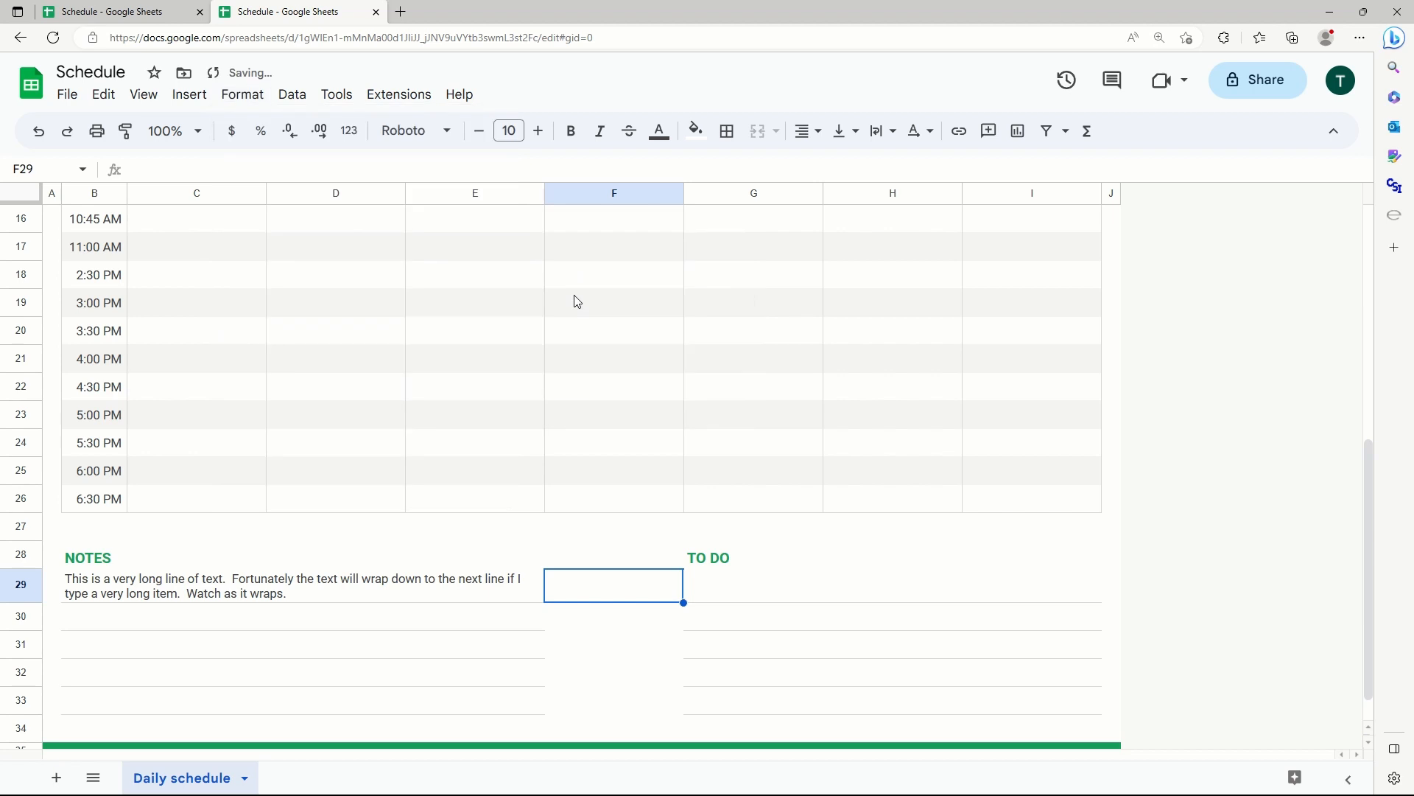
left_click(189, 94)
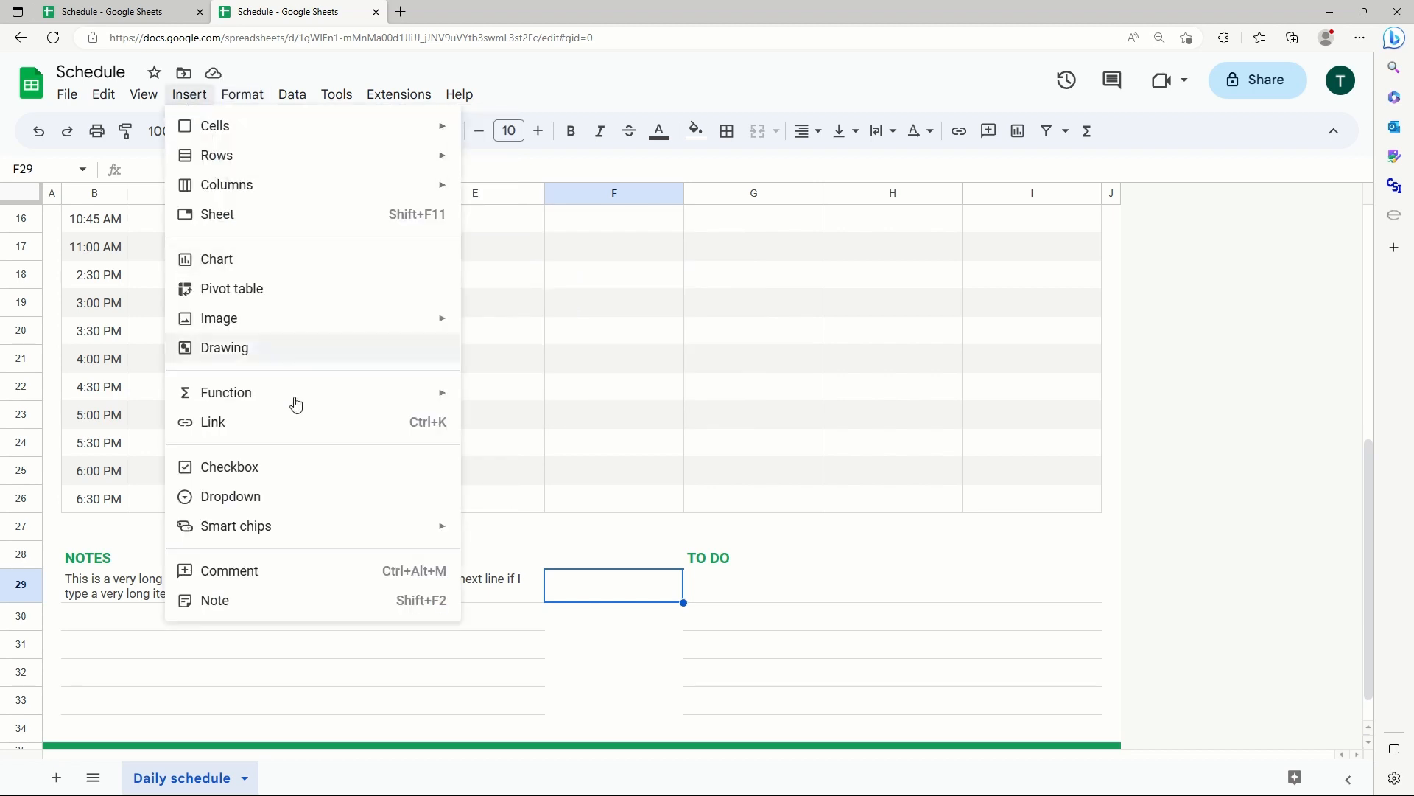
left_click(317, 474)
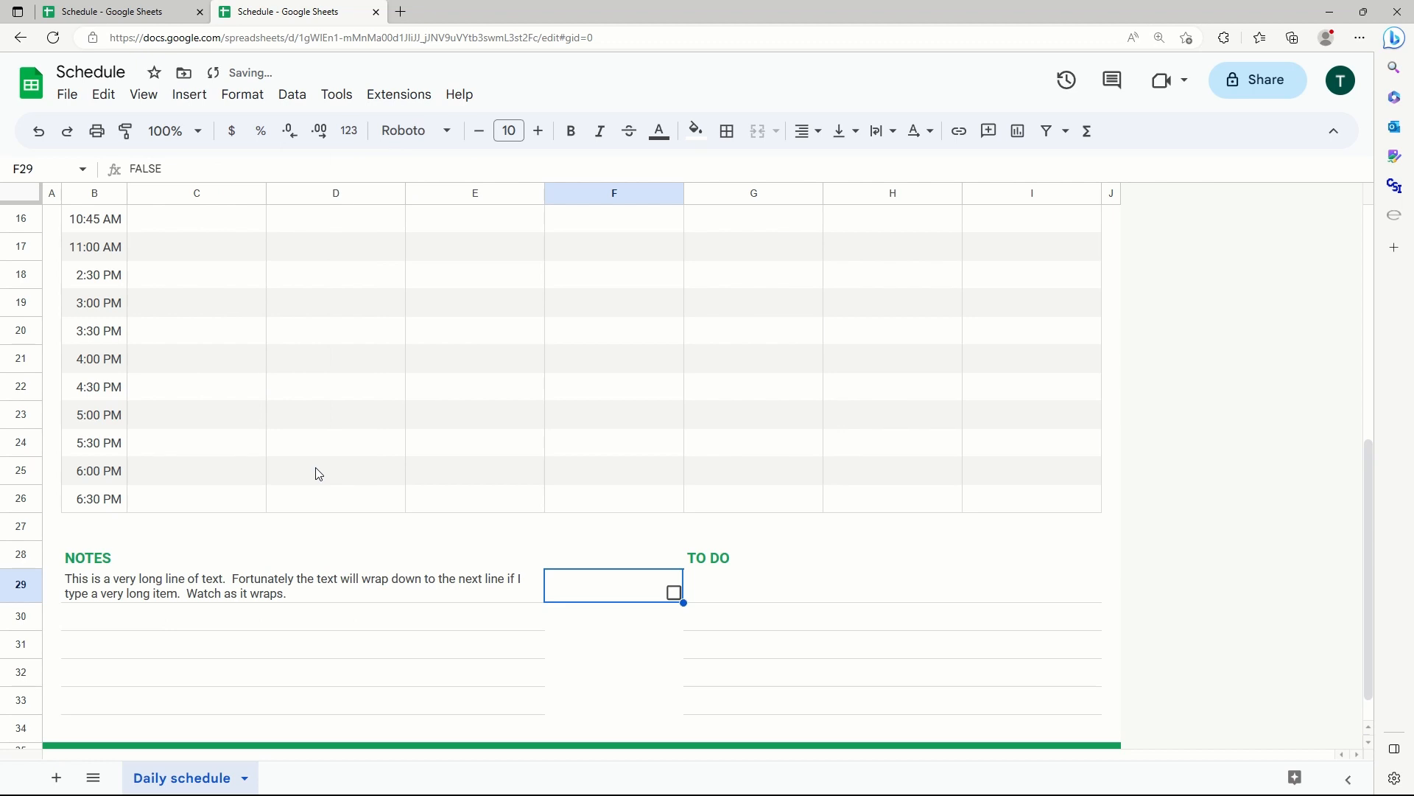
Step: Enter "Buy flowers" in the first TO DO line, G29:I29, and check off its checkbox in F29
left_click(737, 598)
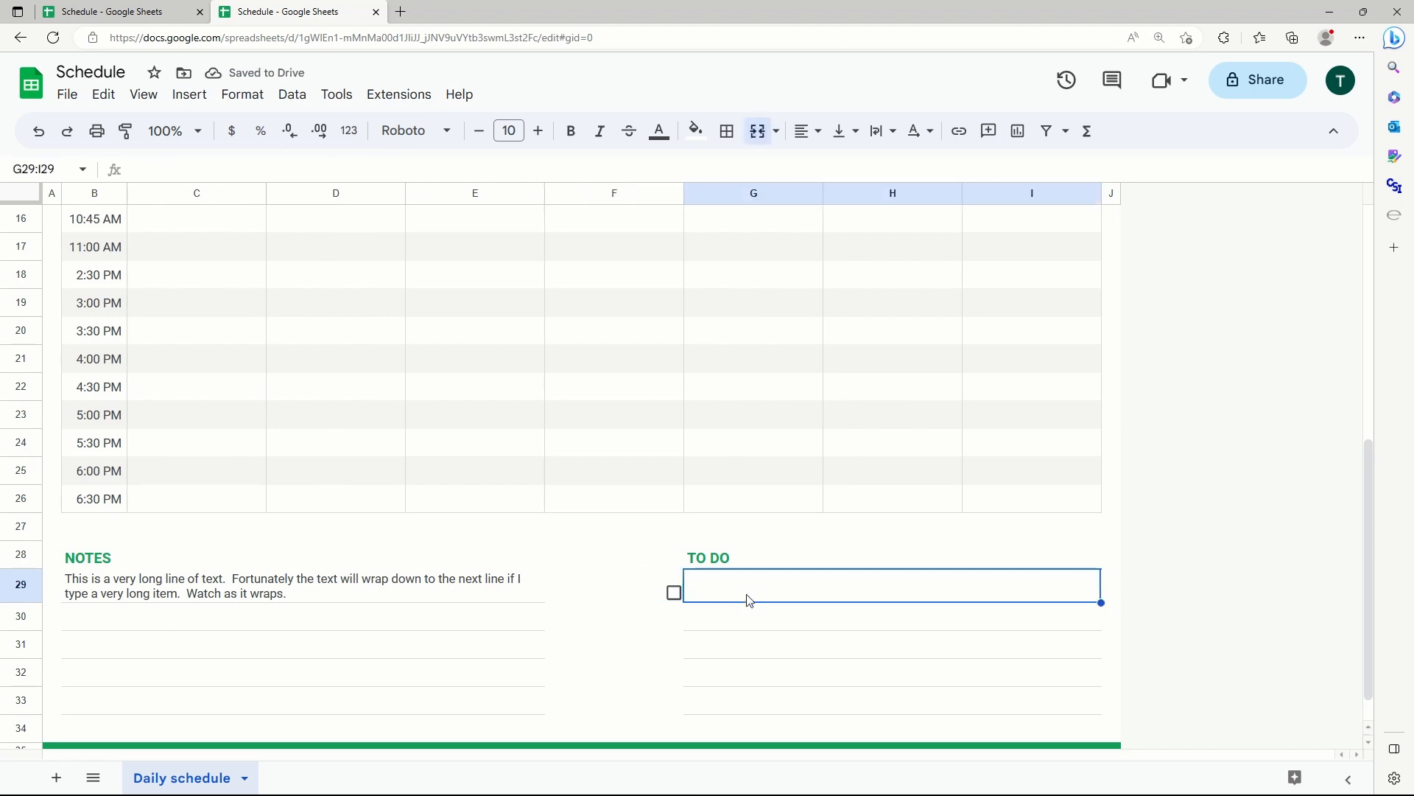
type("Buy f")
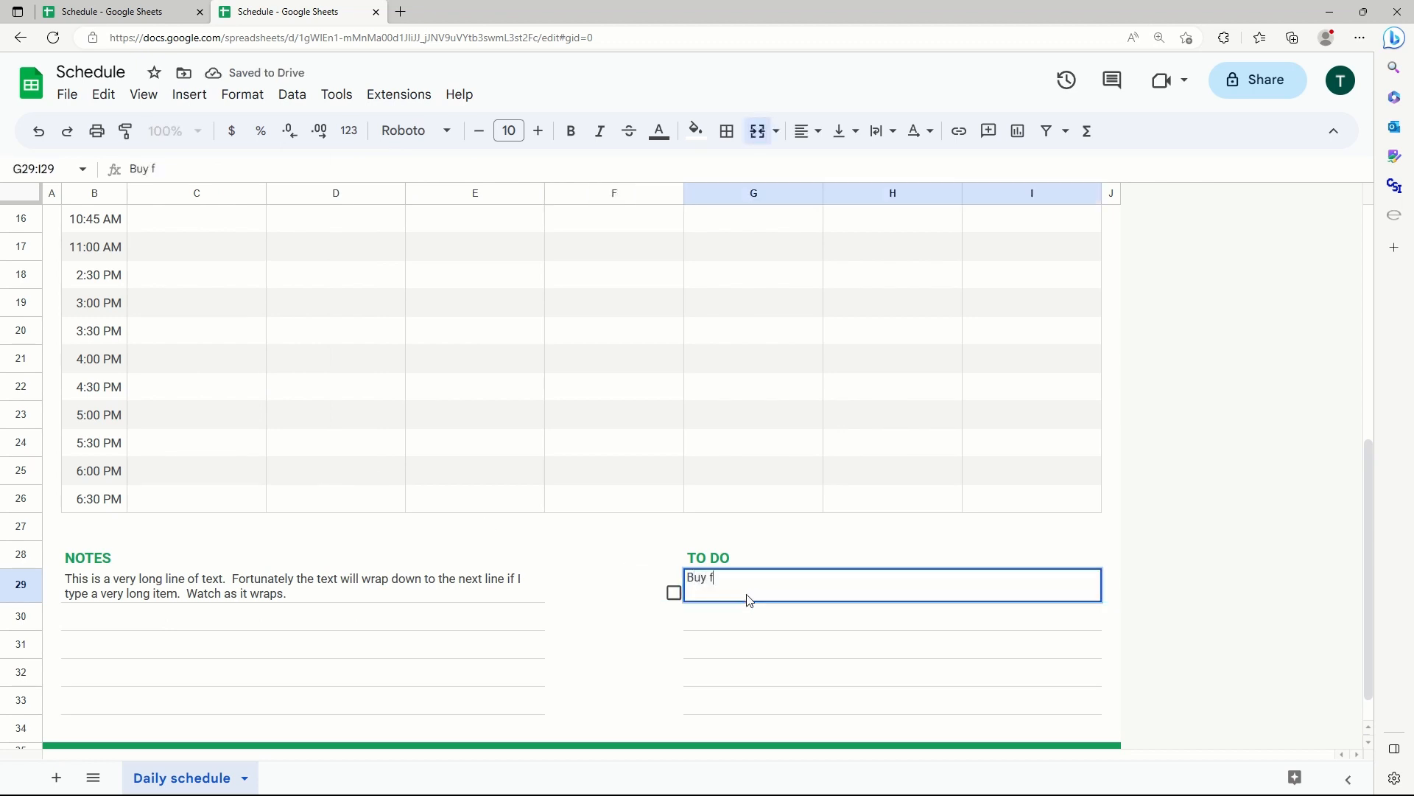
type("lowers")
key("Return")
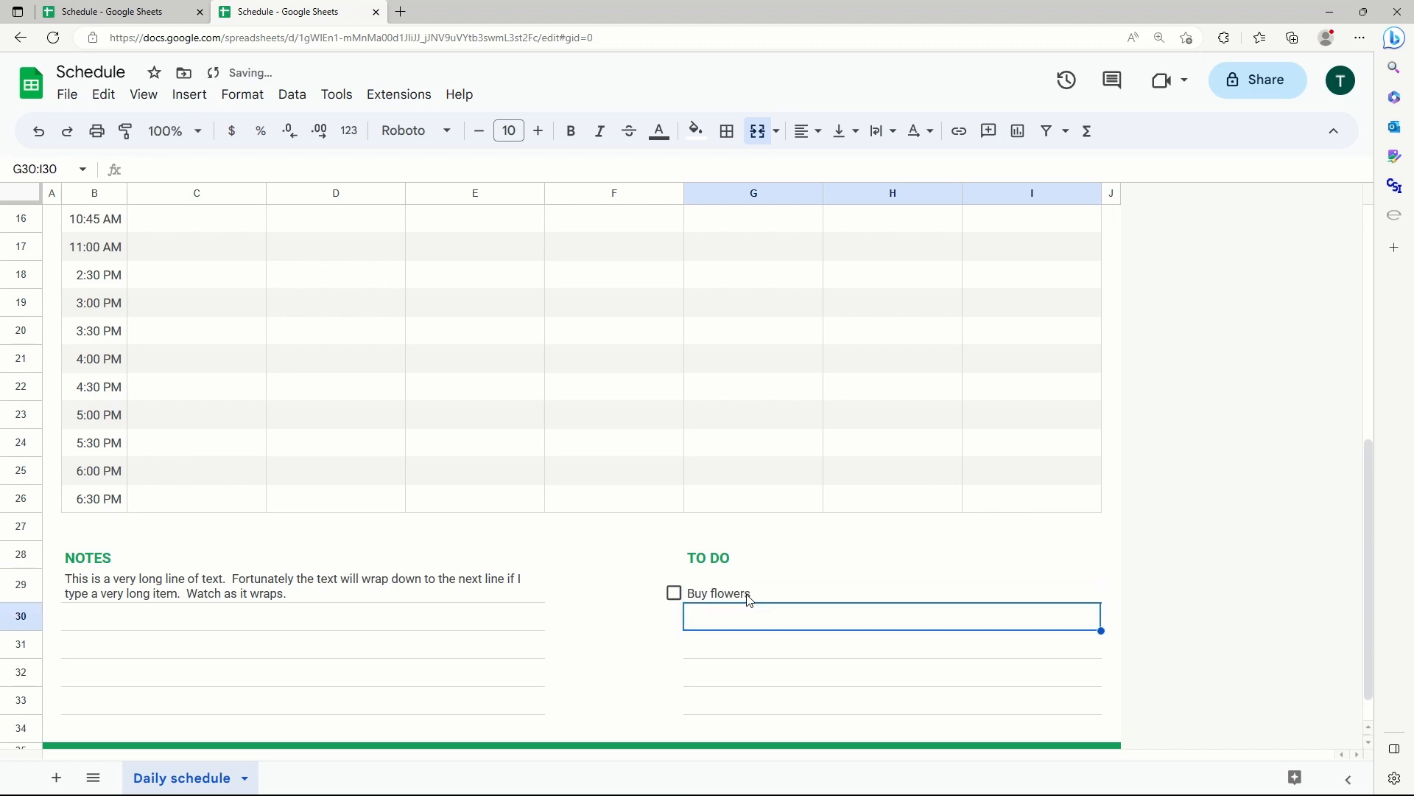
left_click(675, 593)
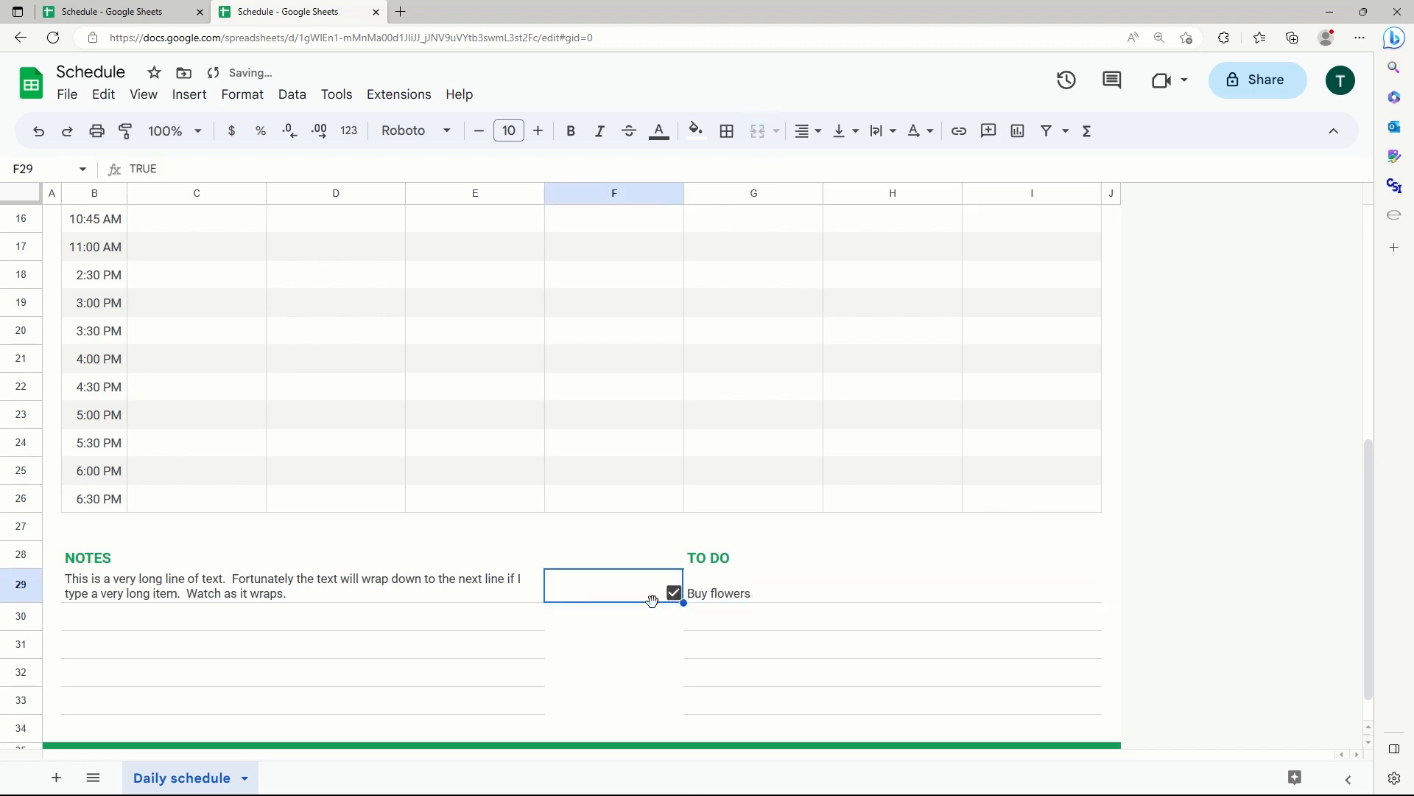
left_click(616, 641)
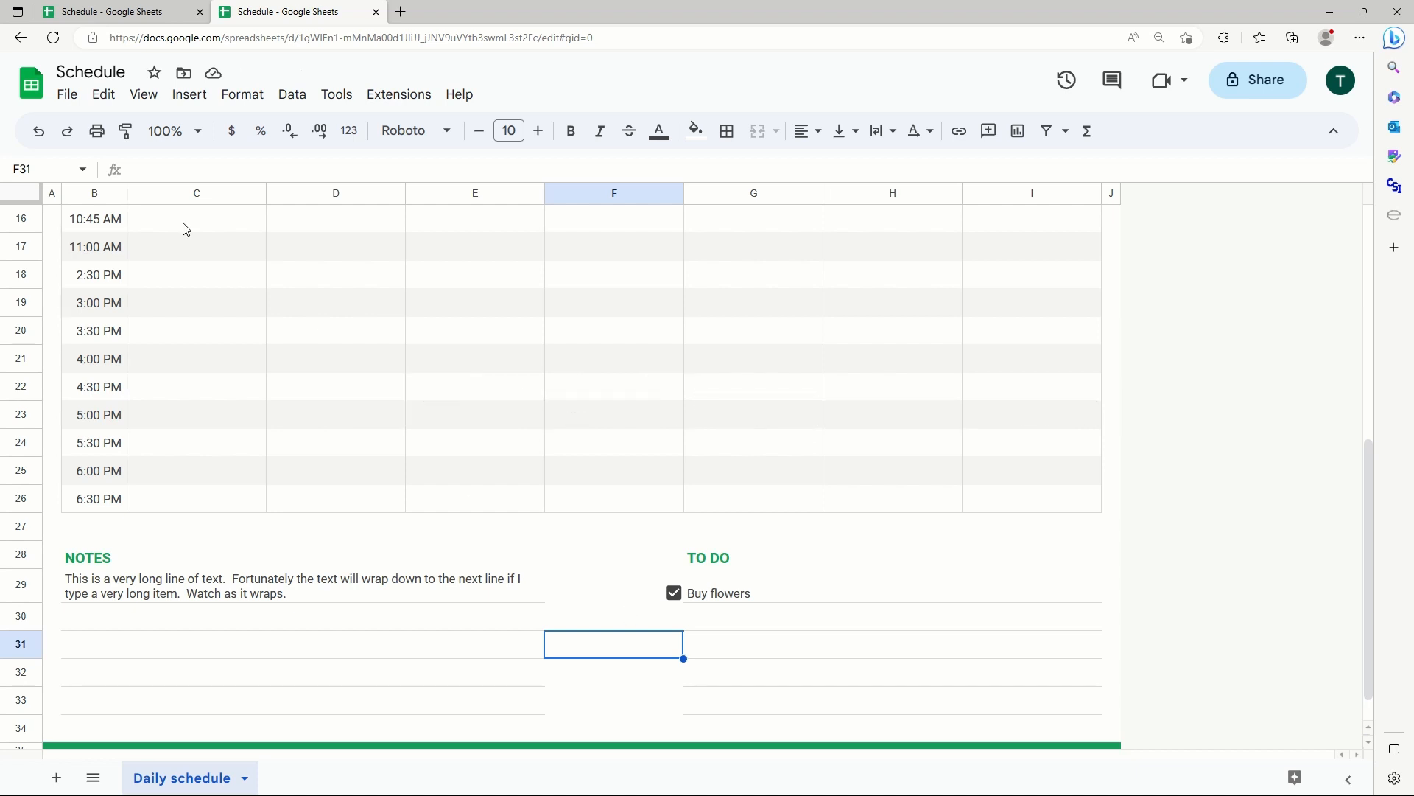
Step: Share the schedule with general access set to "Anyone with the link" and copy its link
left_click(78, 102)
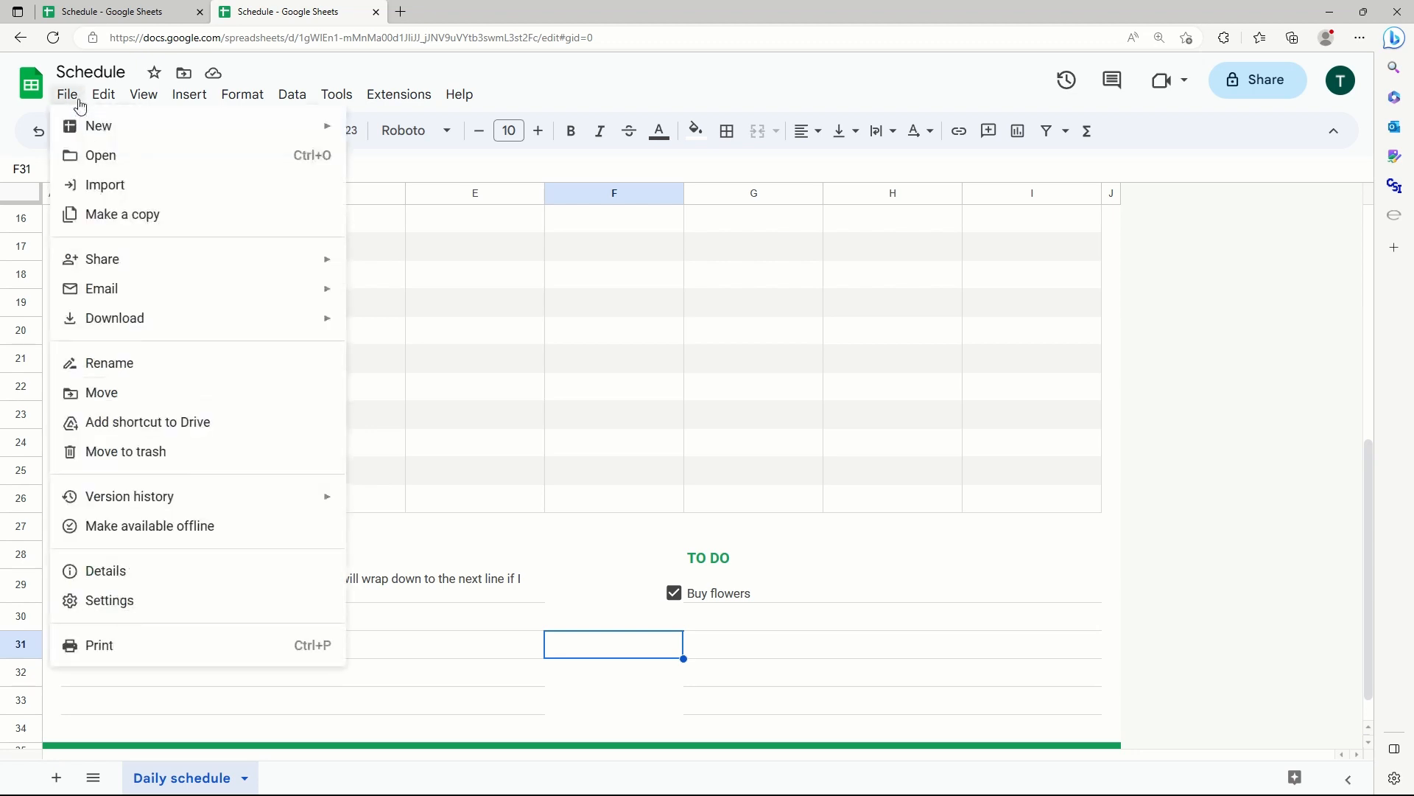
mouse_move(221, 259)
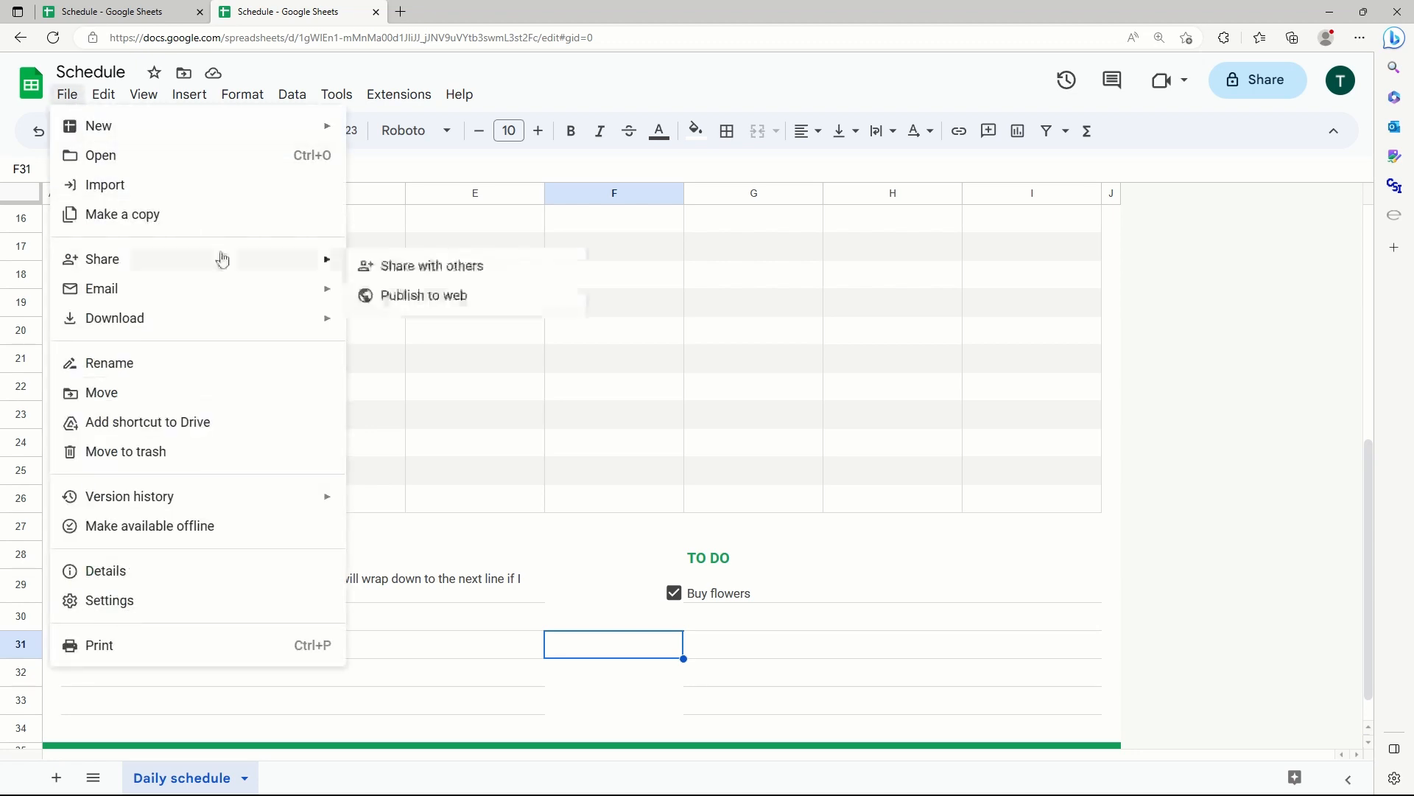
left_click(504, 271)
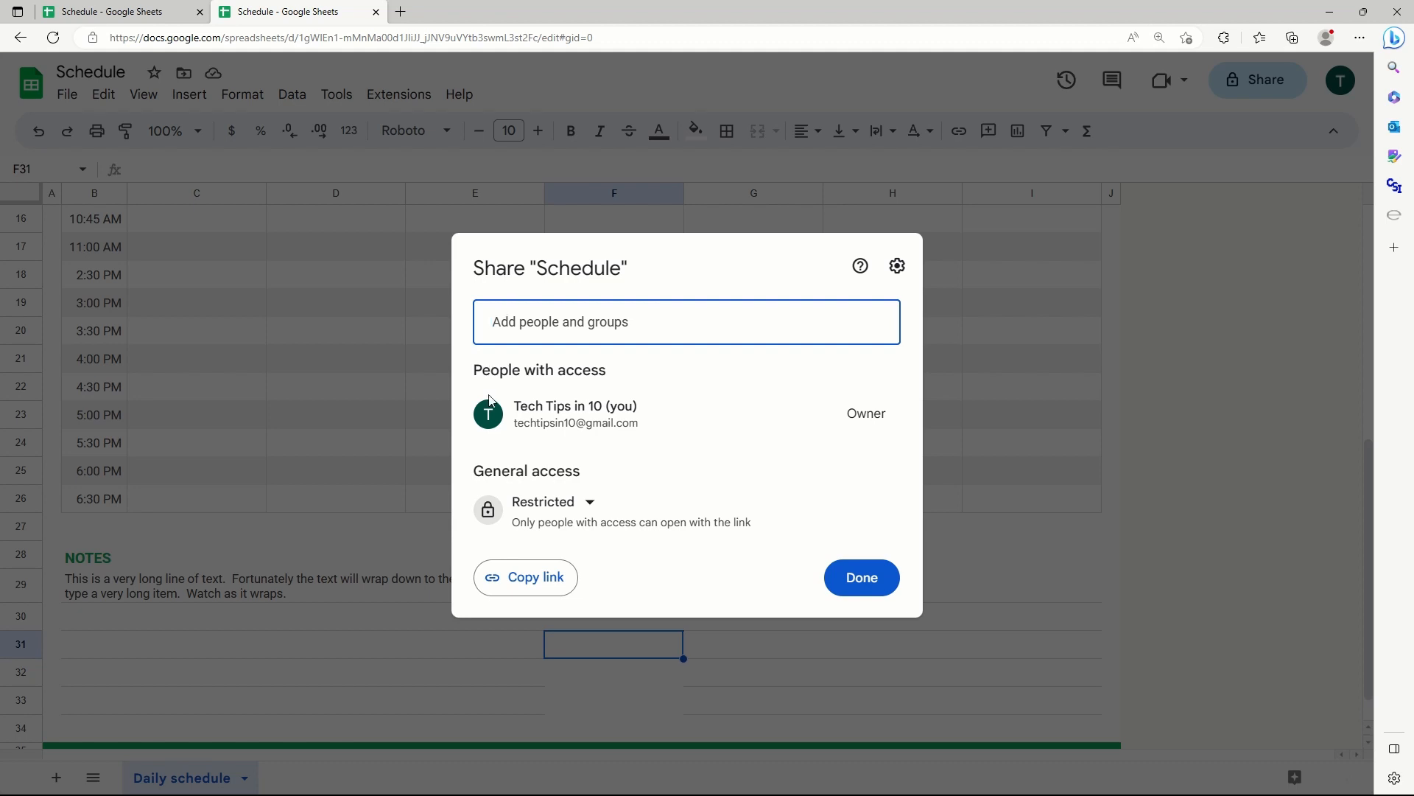
left_click(586, 508)
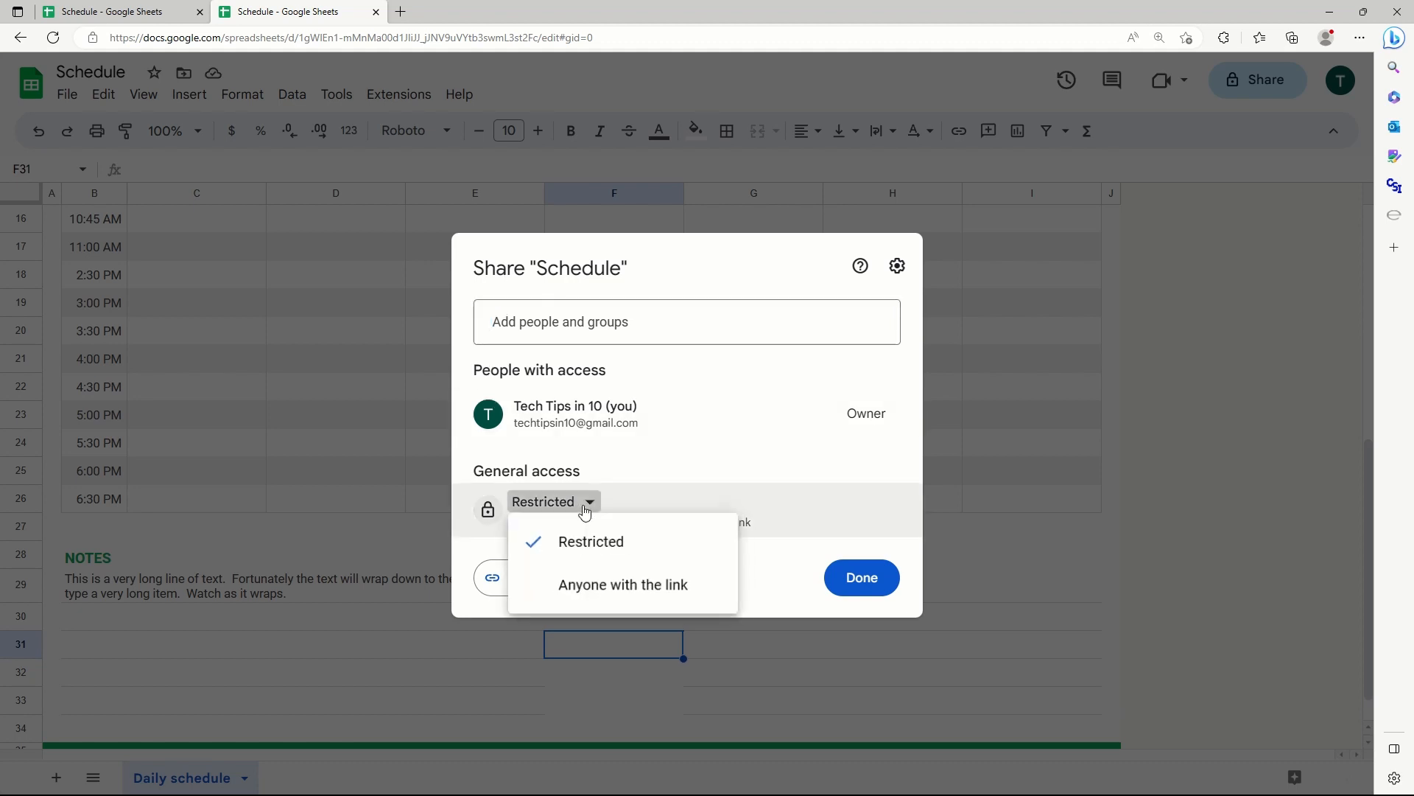
left_click(706, 589)
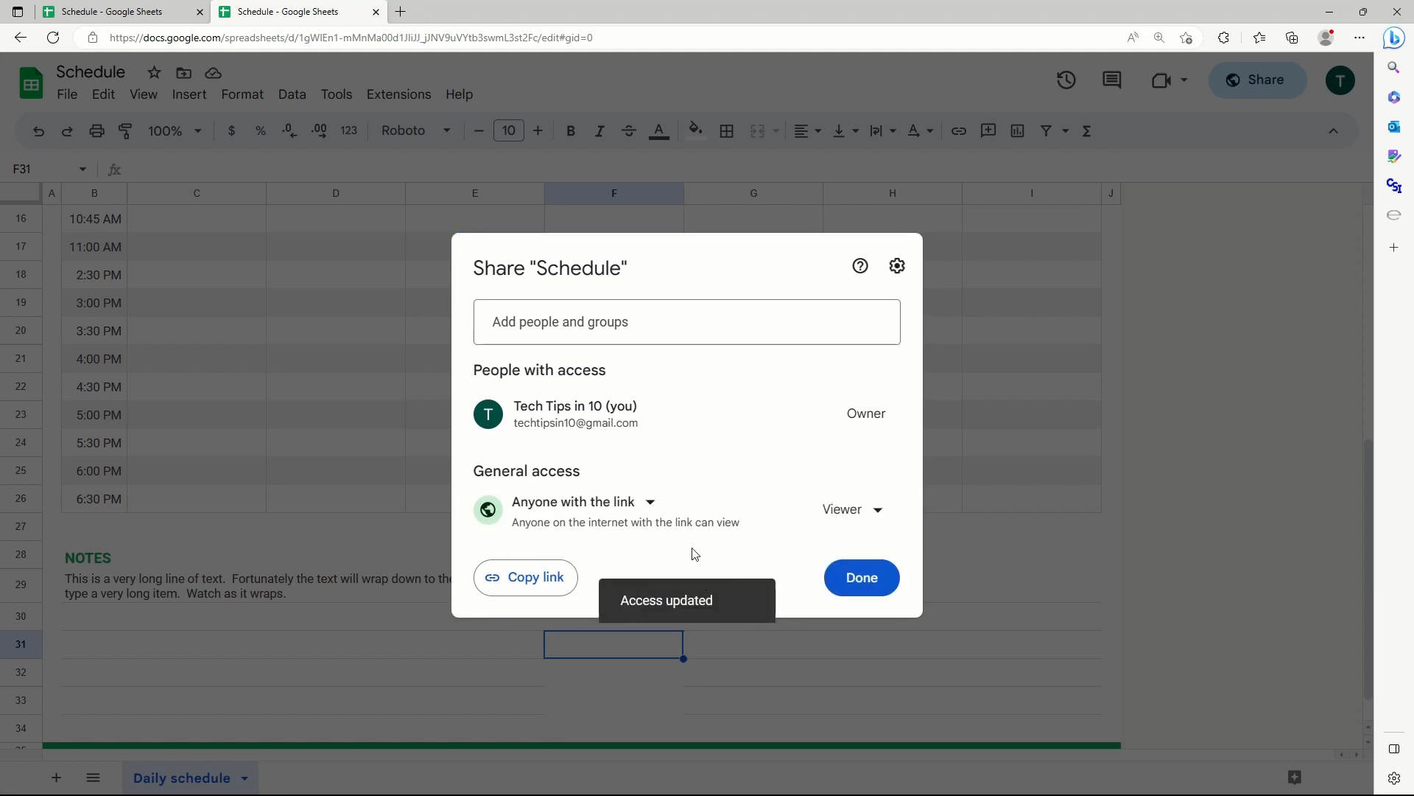
left_click(558, 589)
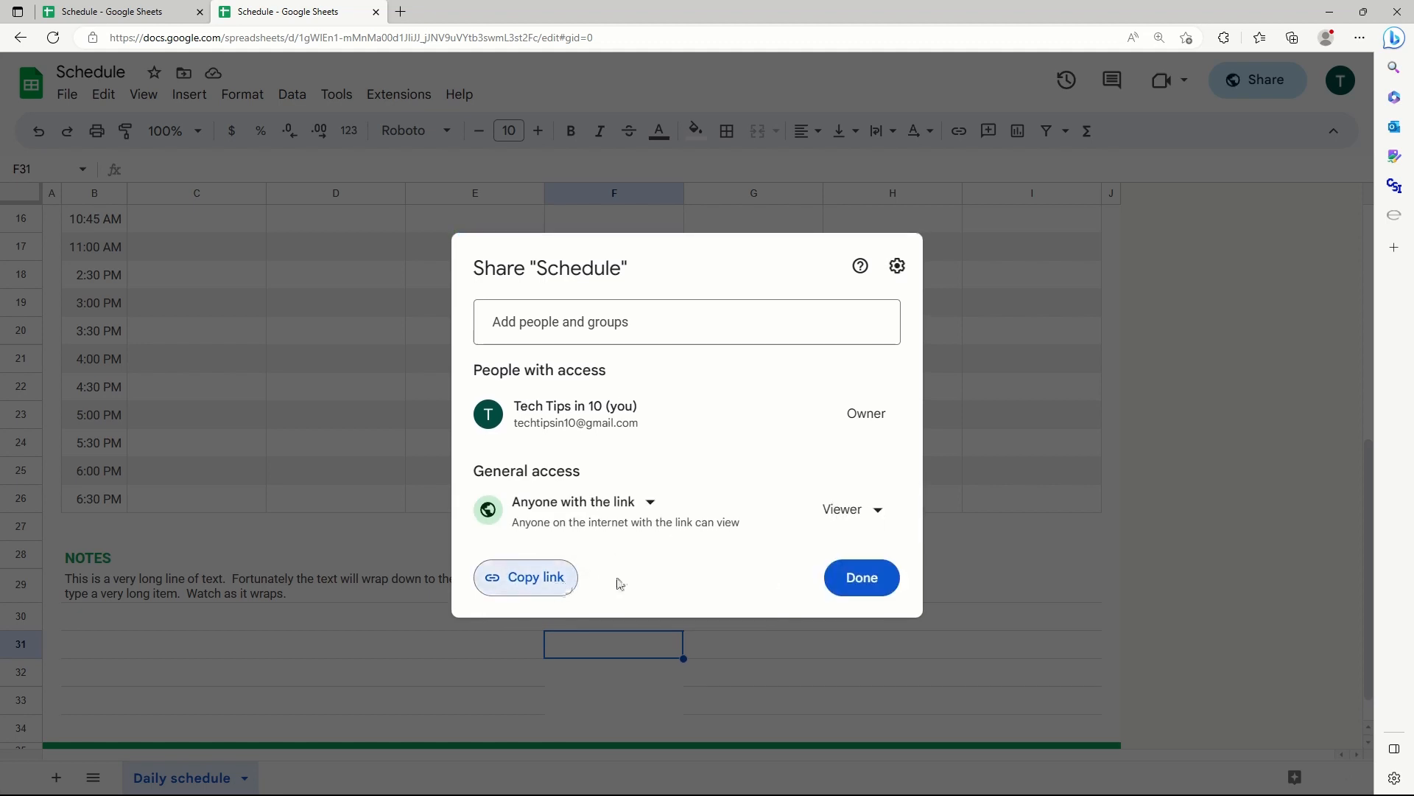
left_click(862, 578)
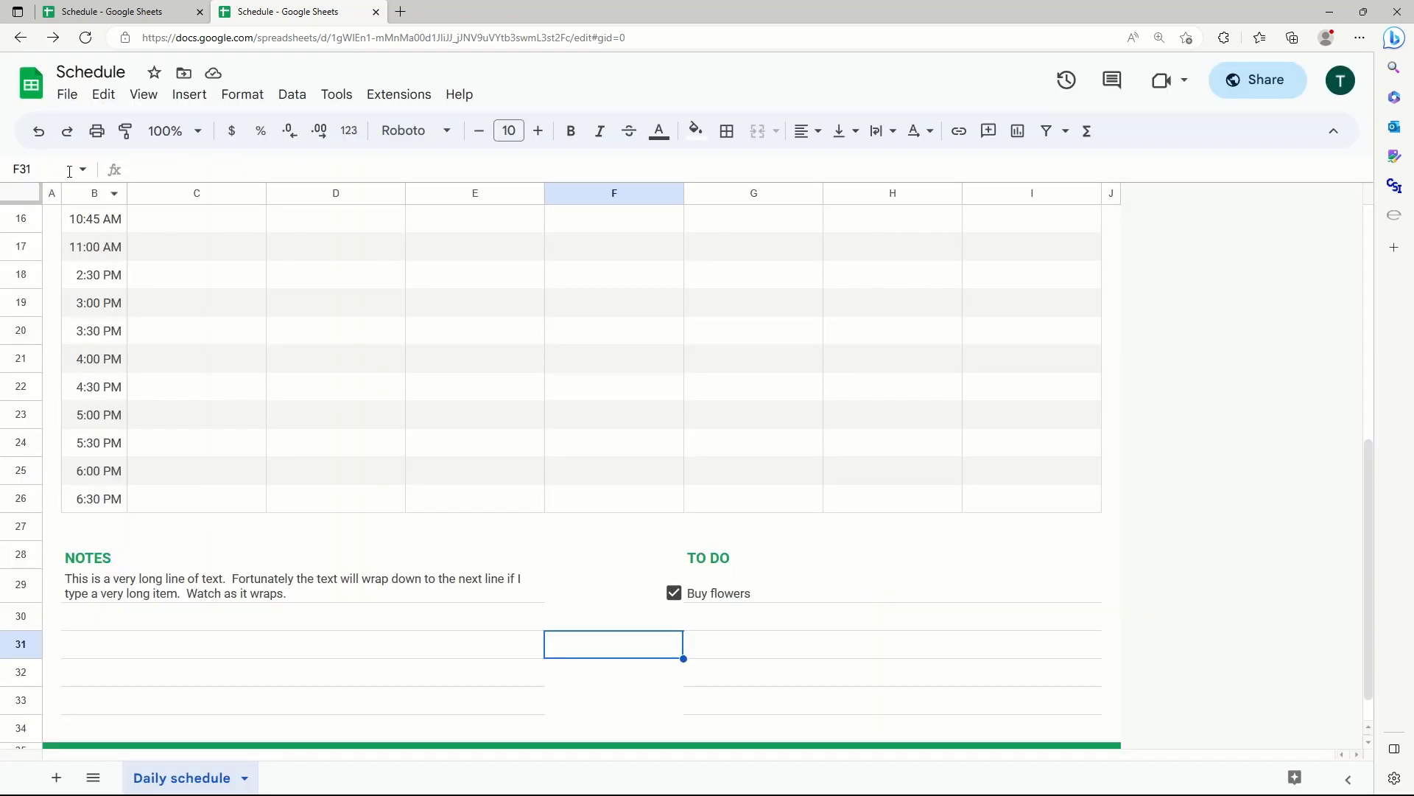
Step: Open the print settings for the schedule and set the print scale to "Fit to page"
left_click(66, 95)
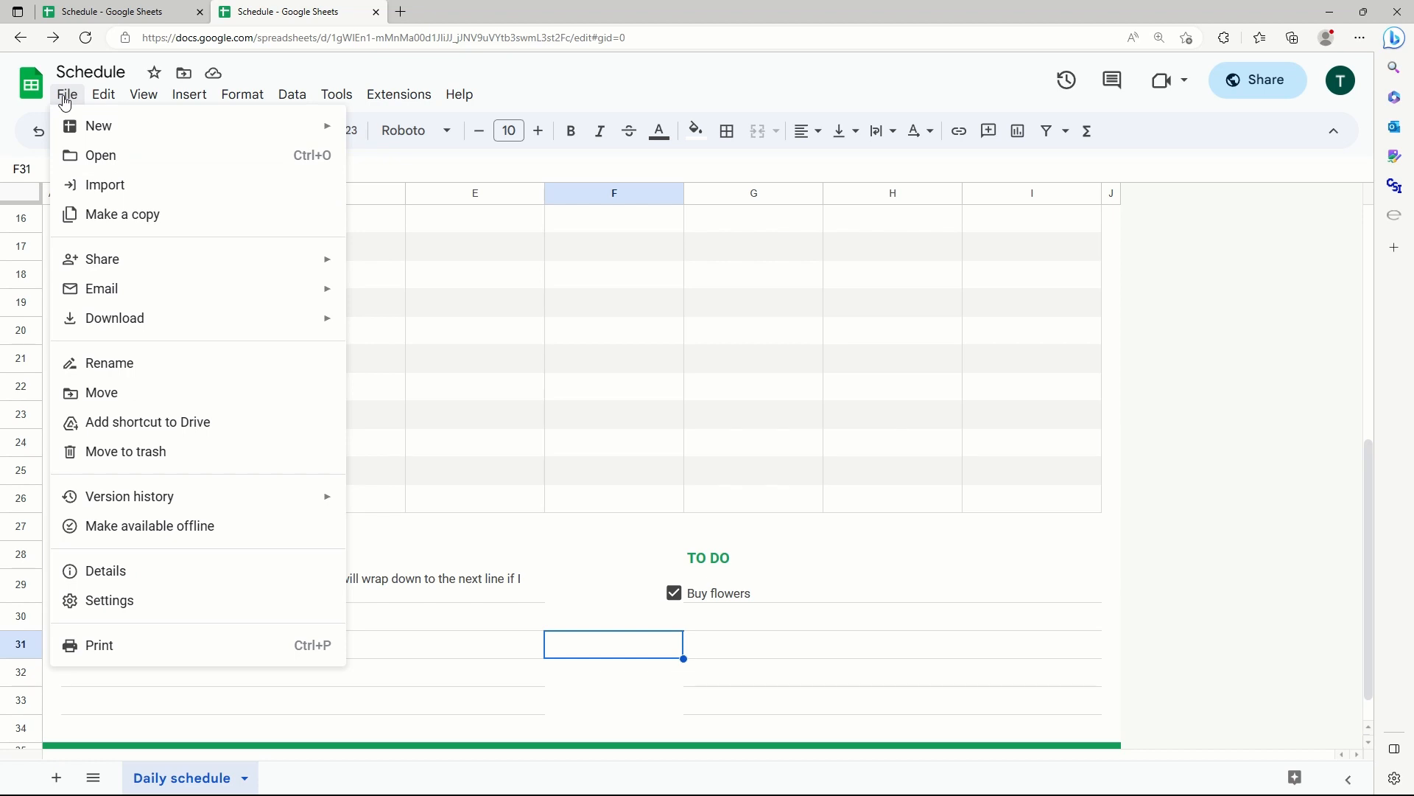
left_click(205, 645)
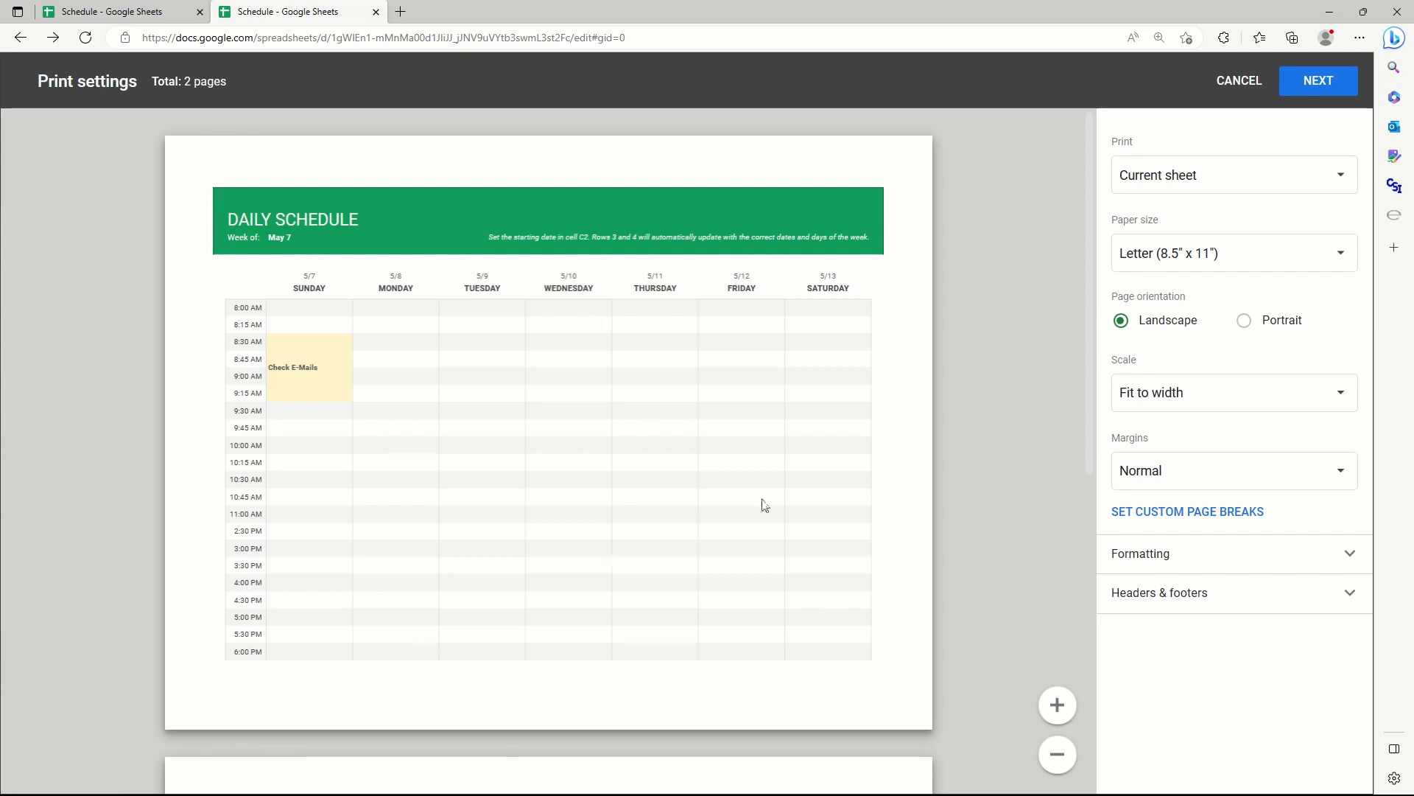
left_click(1208, 394)
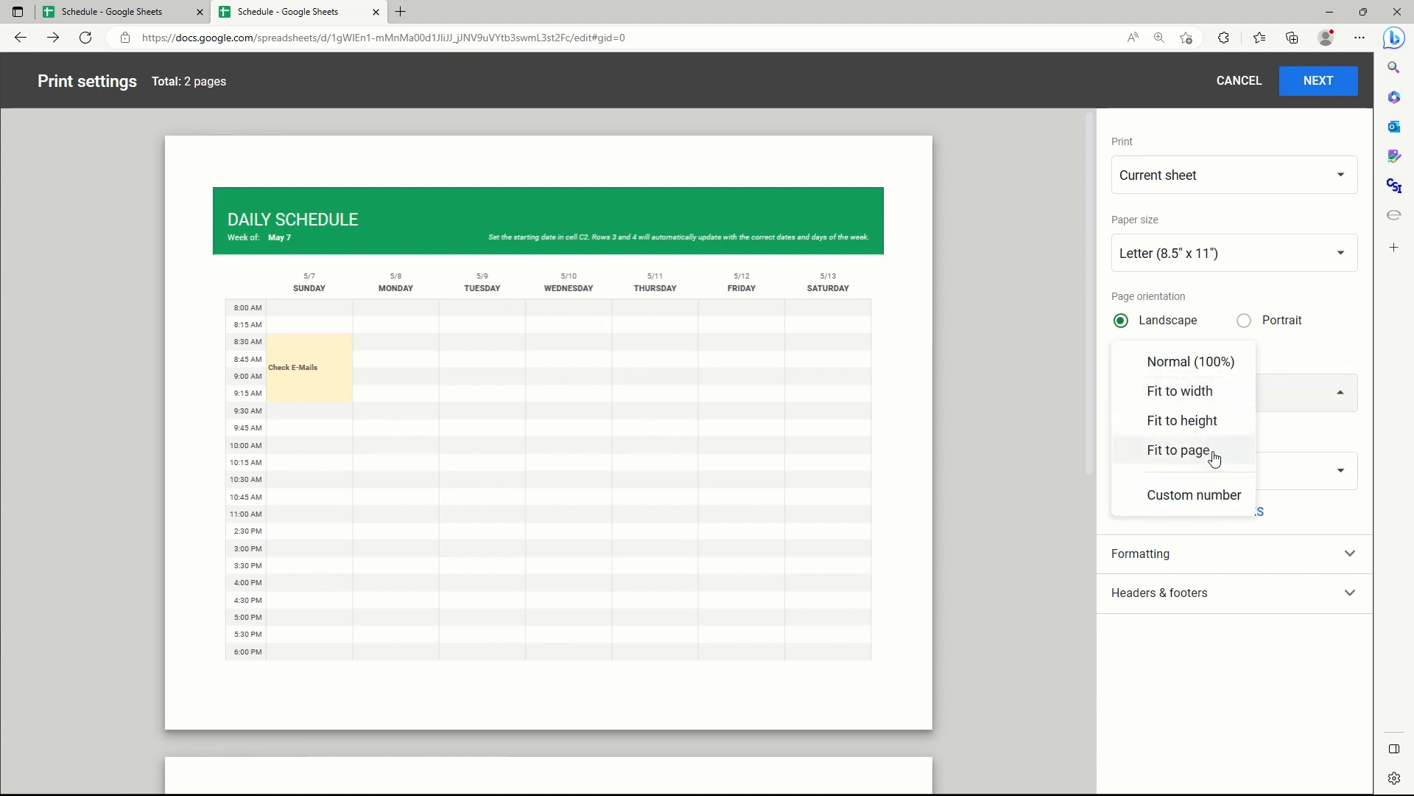
left_click(1178, 450)
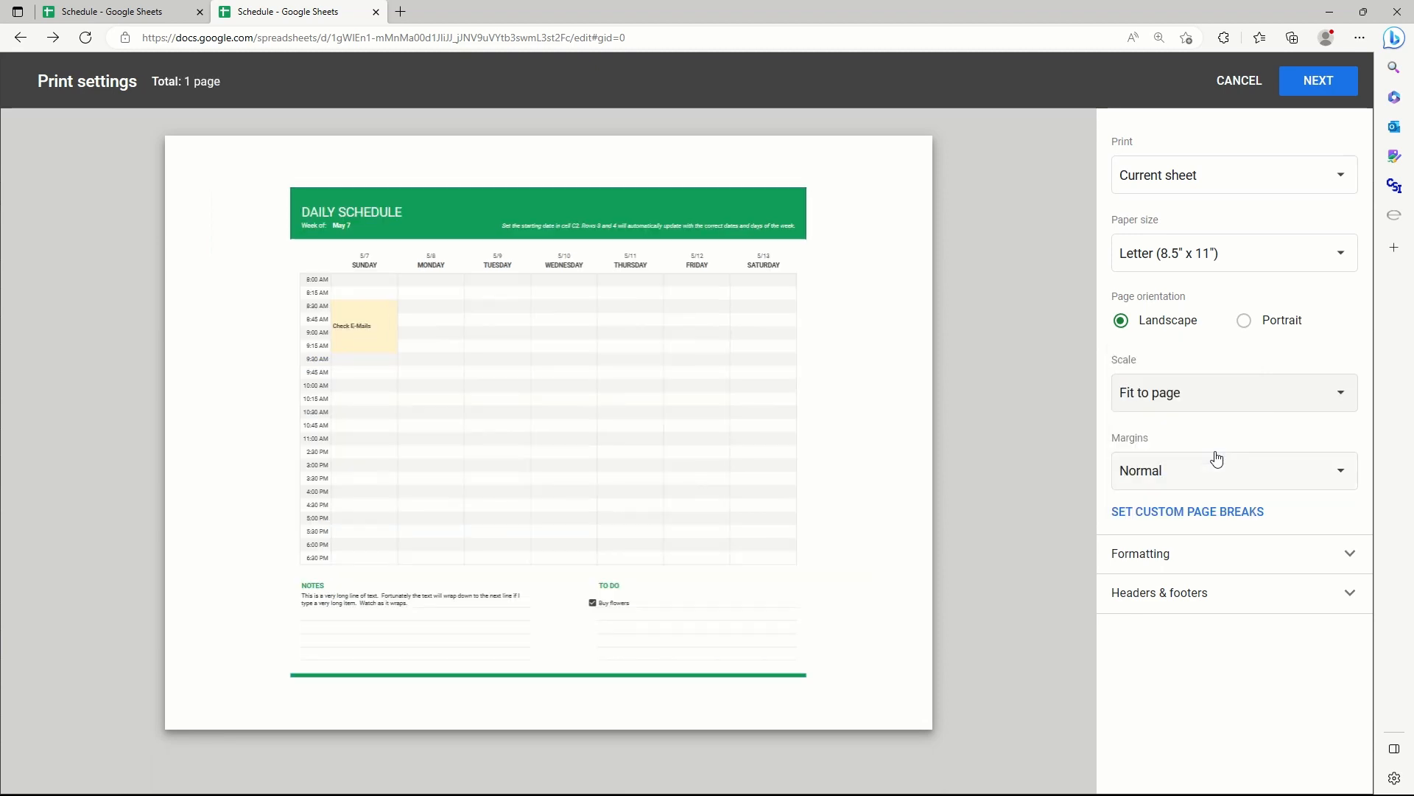